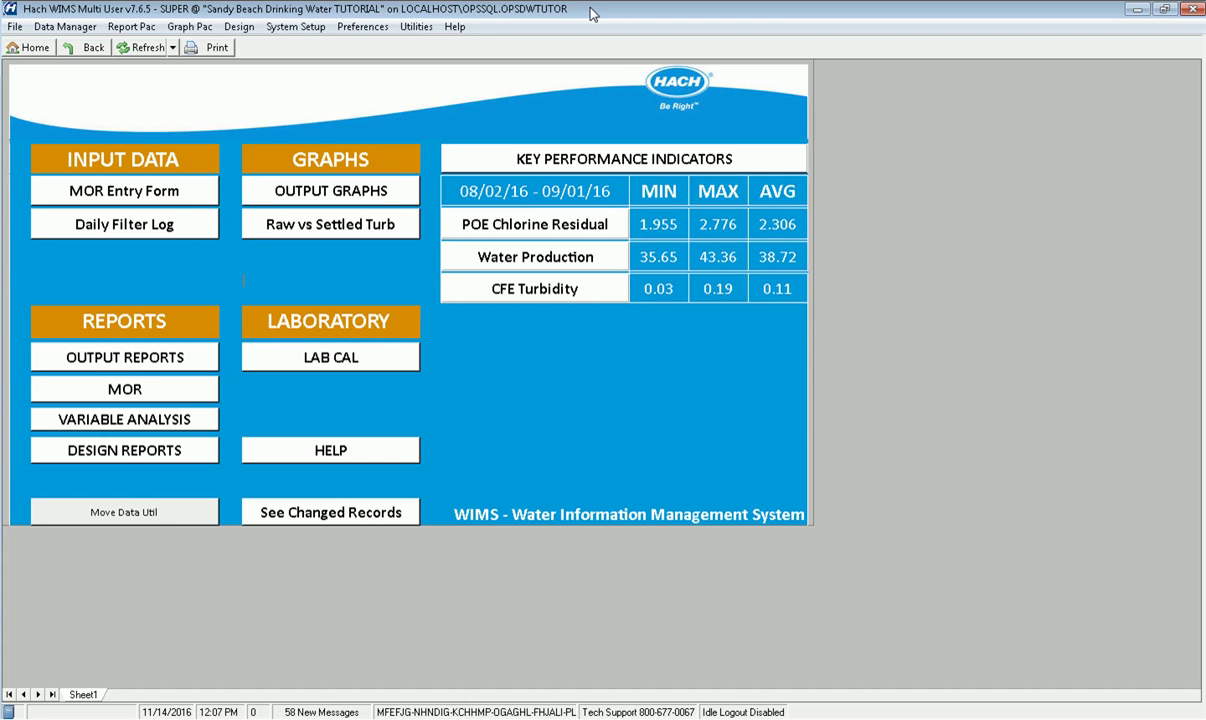
Start a custom data entry form design and choose 4022 - CFE pH as the daily detail variable for cell B2
{"action": "left_click", "coordinate": [240, 27]}
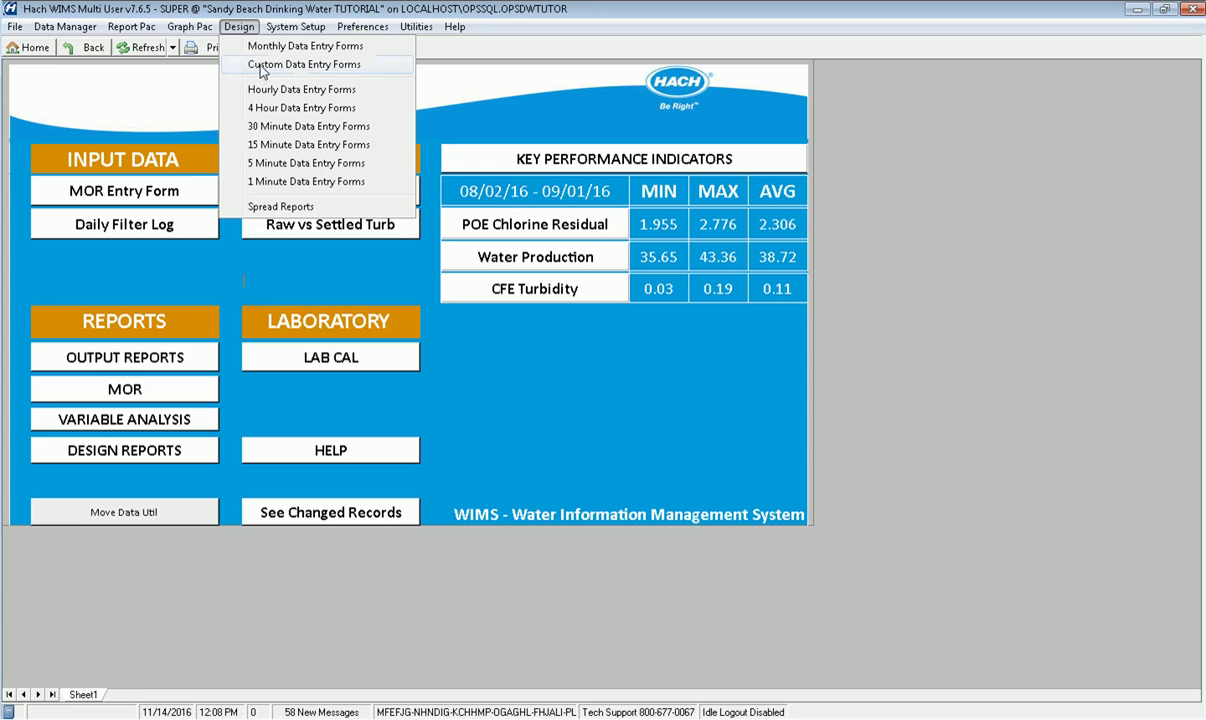
{"action": "left_click", "coordinate": [262, 66]}
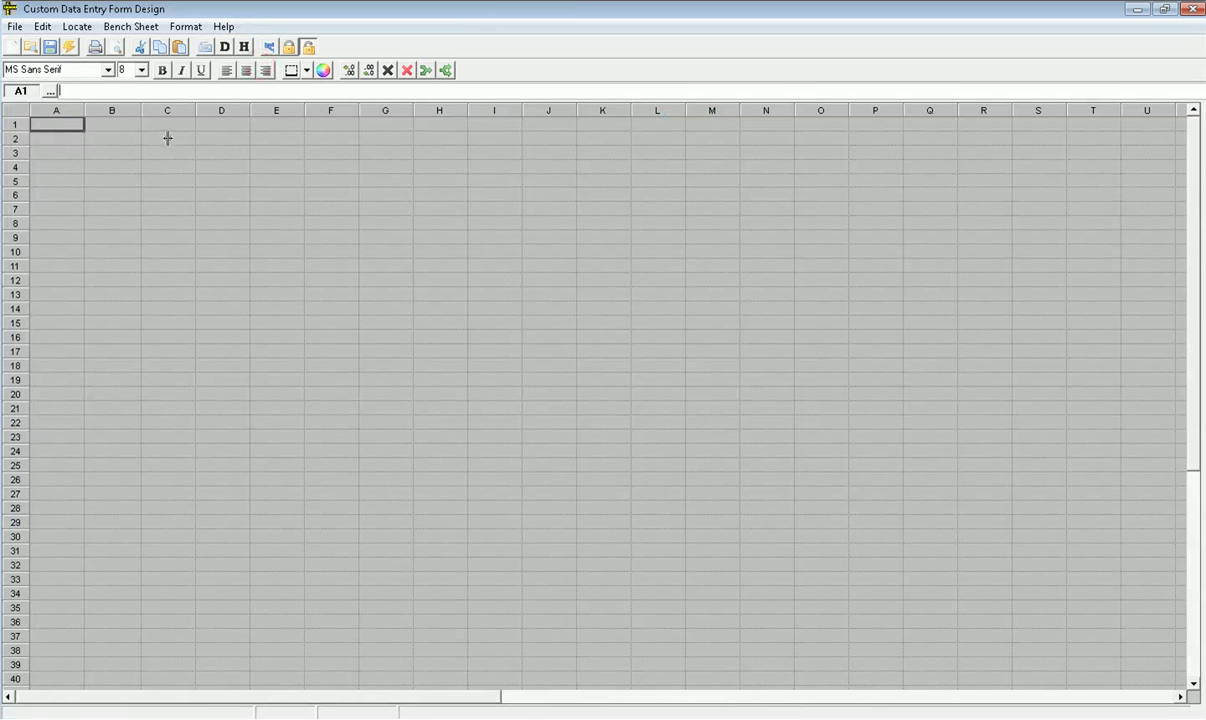
{"action": "left_click", "coordinate": [106, 139]}
{"action": "left_click", "coordinate": [77, 26]}
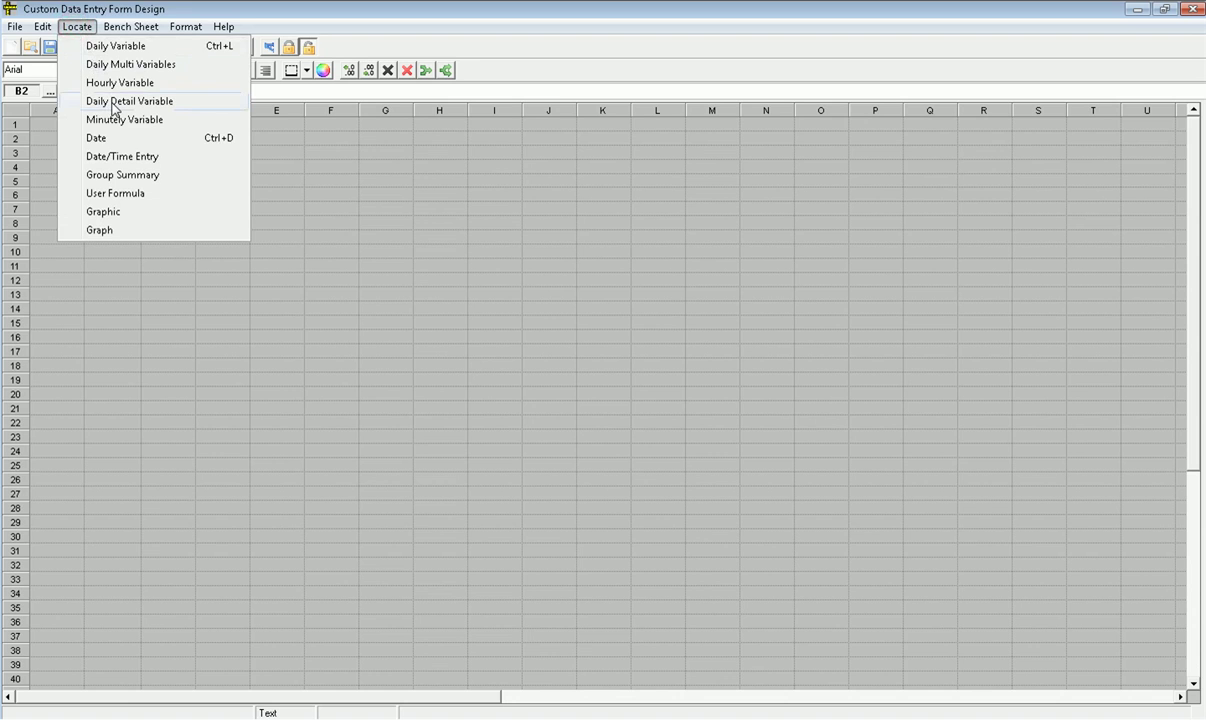
{"action": "left_click", "coordinate": [115, 103]}
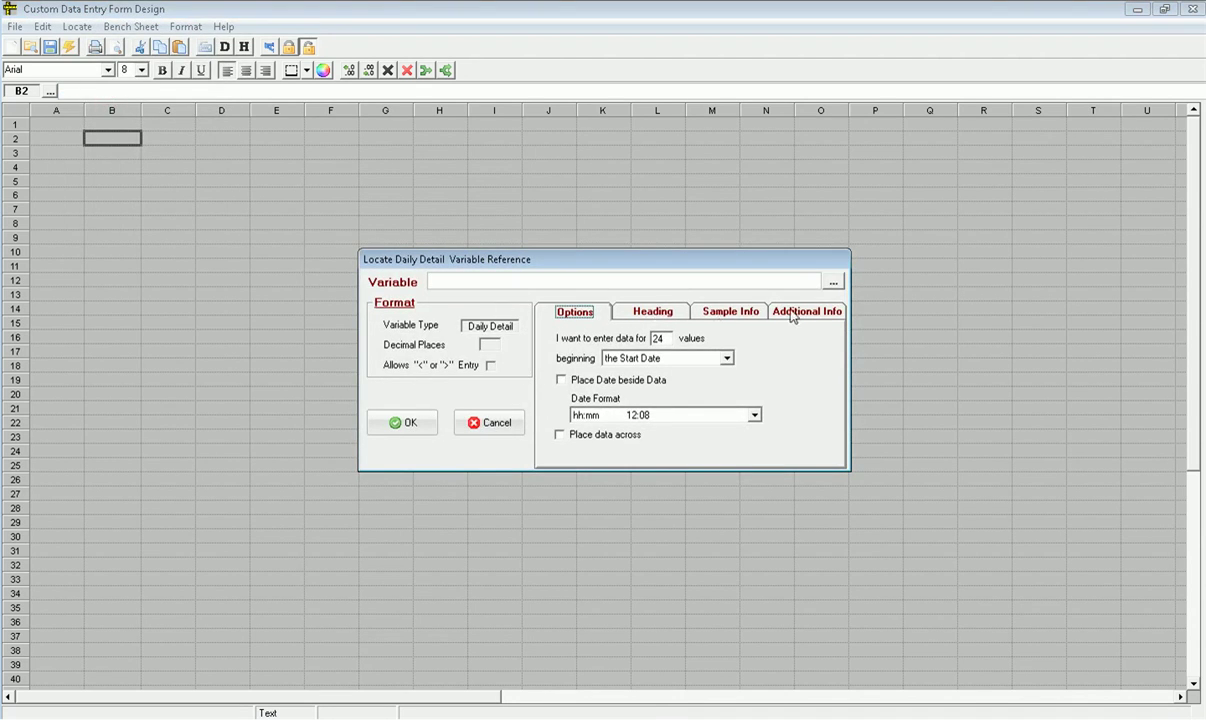
{"action": "left_click", "coordinate": [833, 281]}
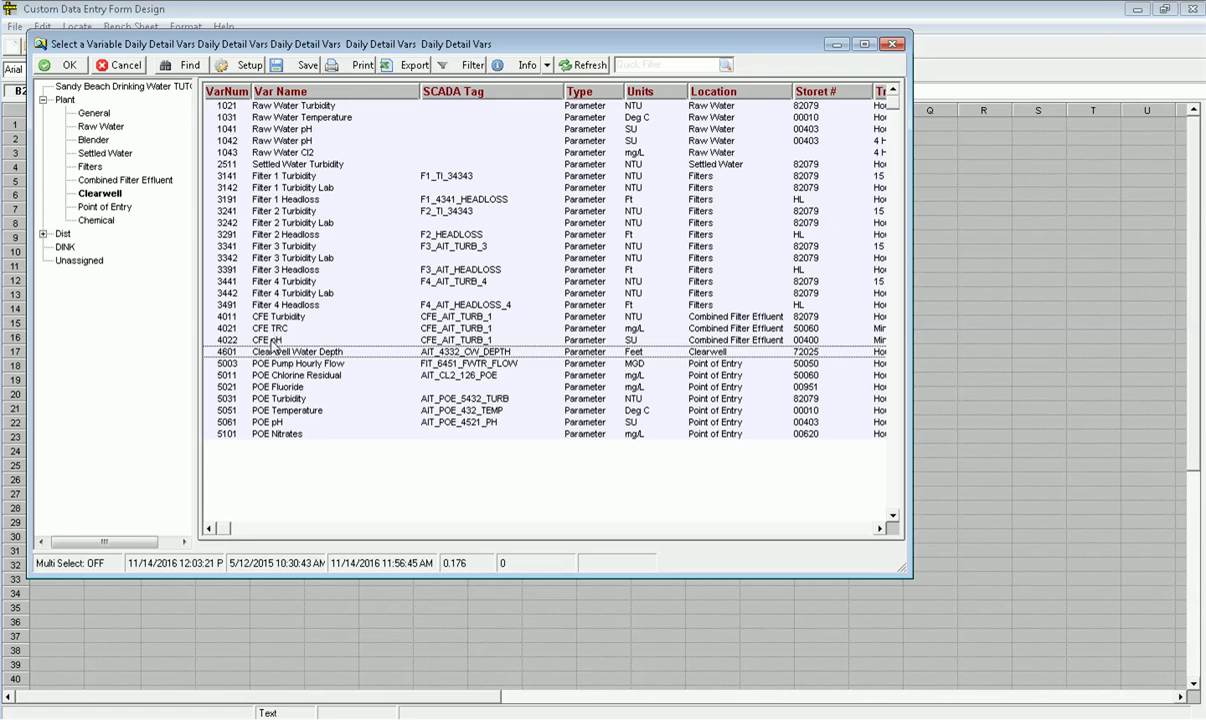
{"action": "left_click", "coordinate": [272, 342]}
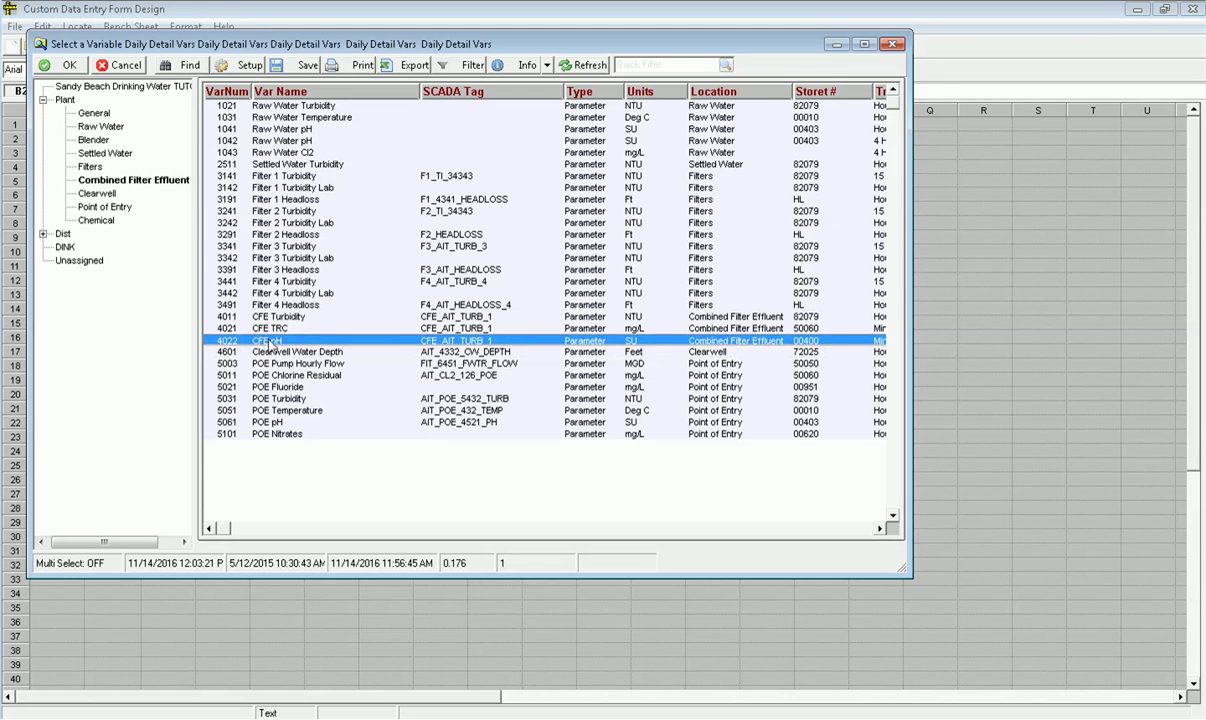
{"action": "double_click", "coordinate": [268, 343]}
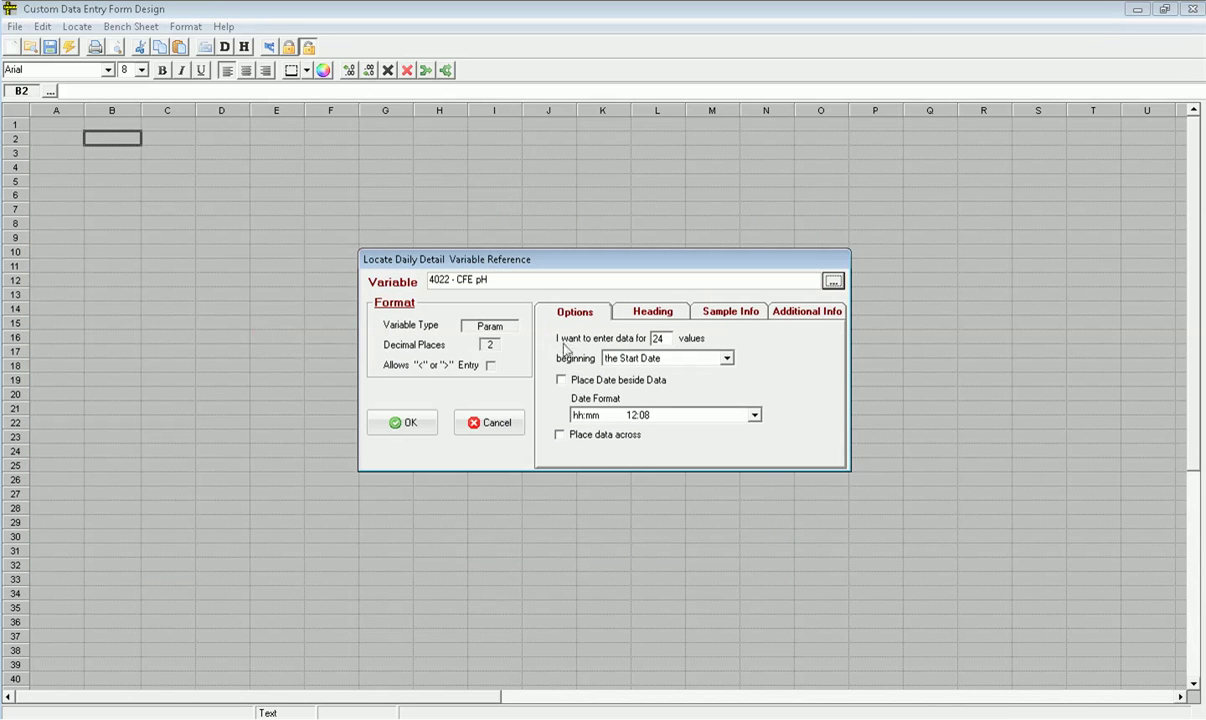
Place CFE pH with 1 entry value and a heading showing the variable number, variable name and units
{"action": "double_click", "coordinate": [660, 338]}
{"action": "type", "text": "1"}
{"action": "left_click", "coordinate": [655, 312]}
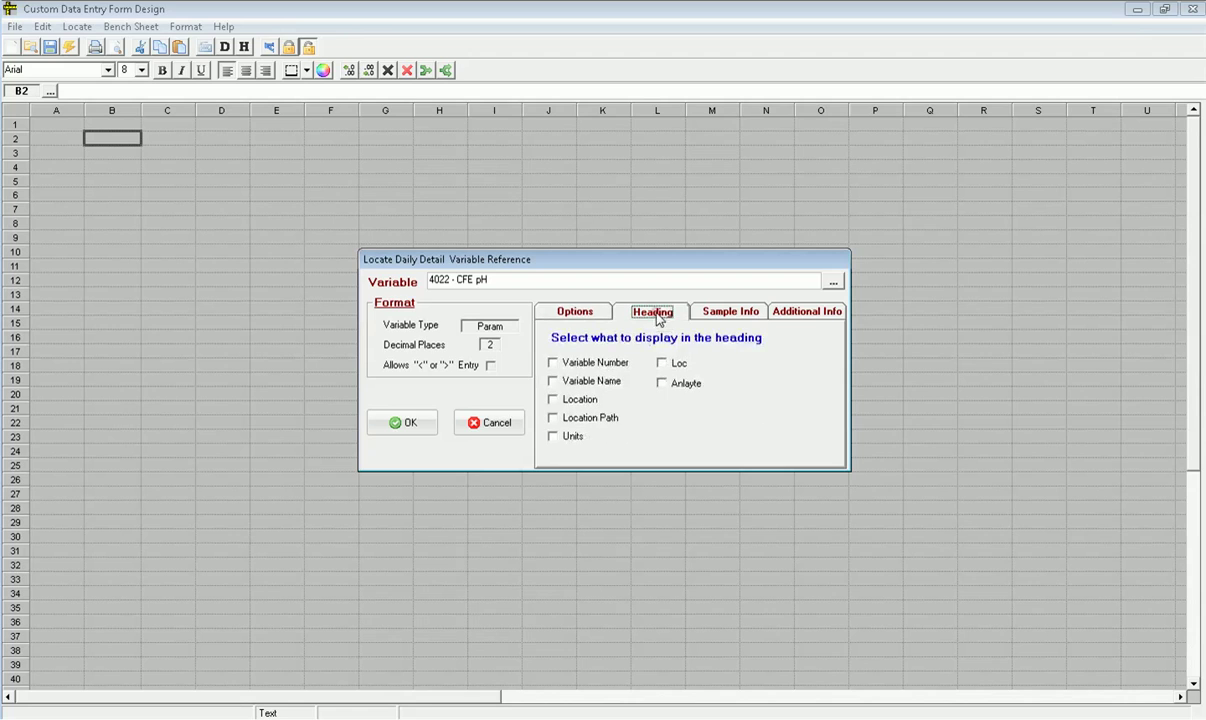
{"action": "left_click", "coordinate": [553, 364]}
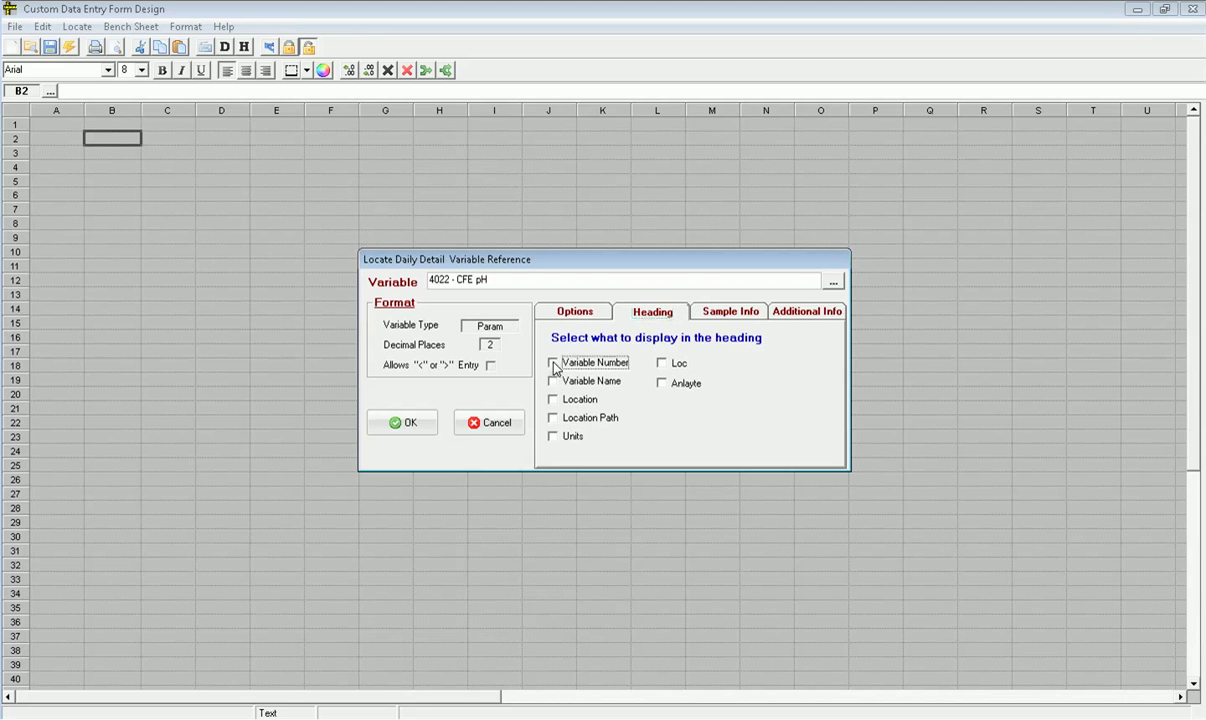
{"action": "left_click", "coordinate": [553, 382]}
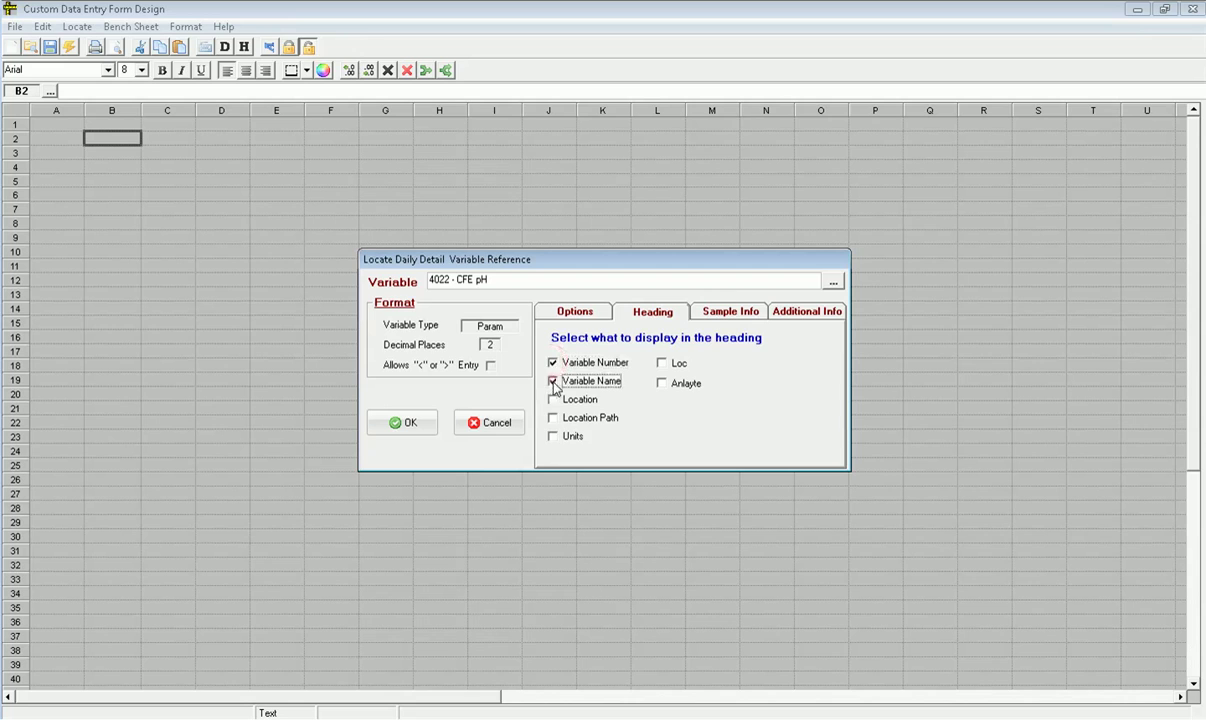
{"action": "left_click", "coordinate": [554, 438]}
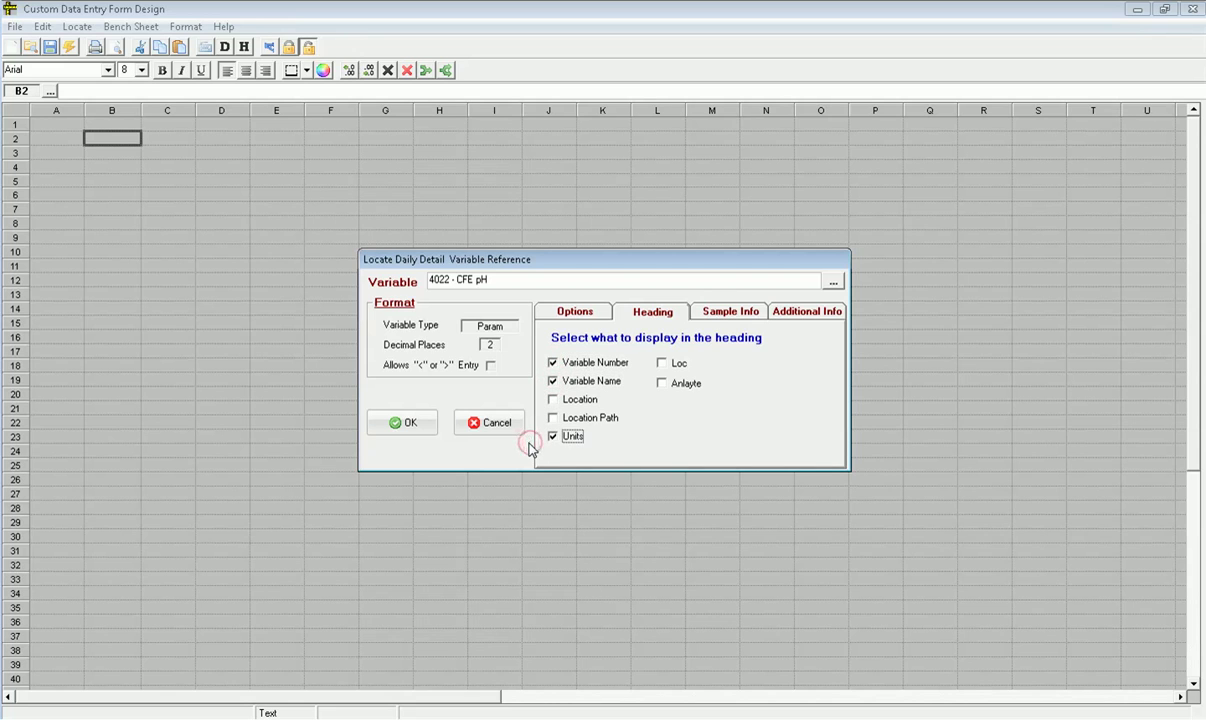
{"action": "left_click", "coordinate": [410, 424]}
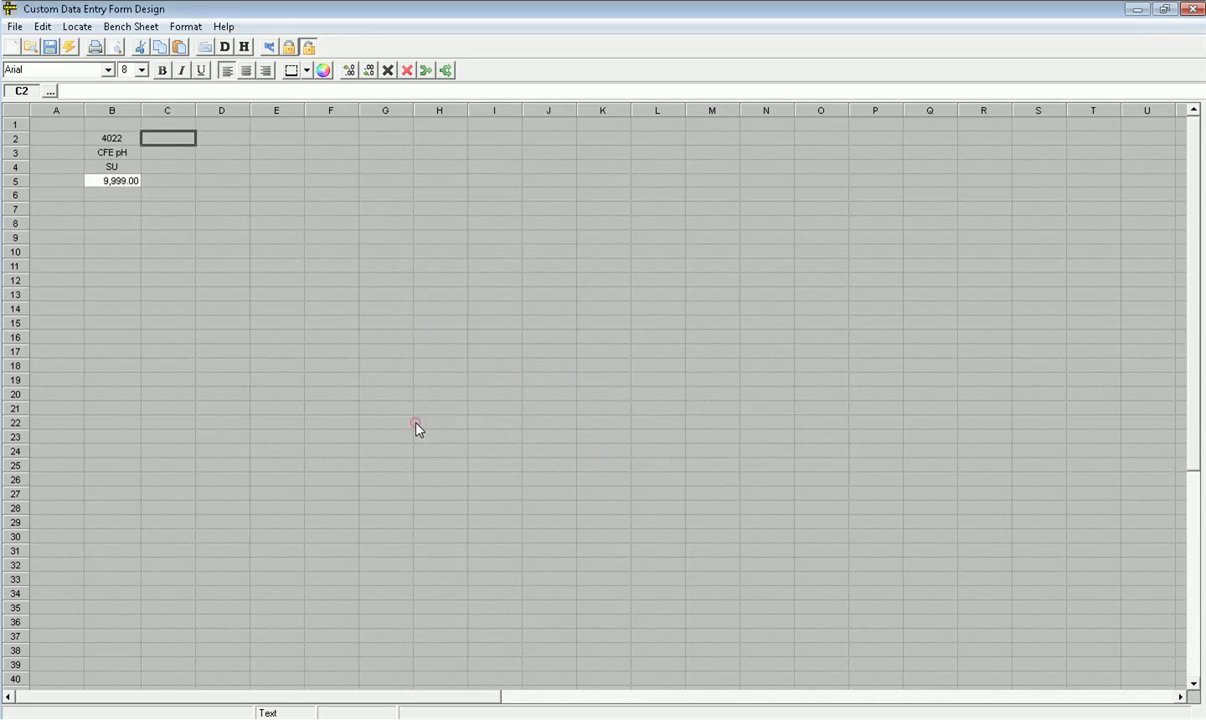
Place daily detail variable 4021 - CFE TRC at cell C2 with the same heading options, and check both entry cells
{"action": "left_click", "coordinate": [78, 27]}
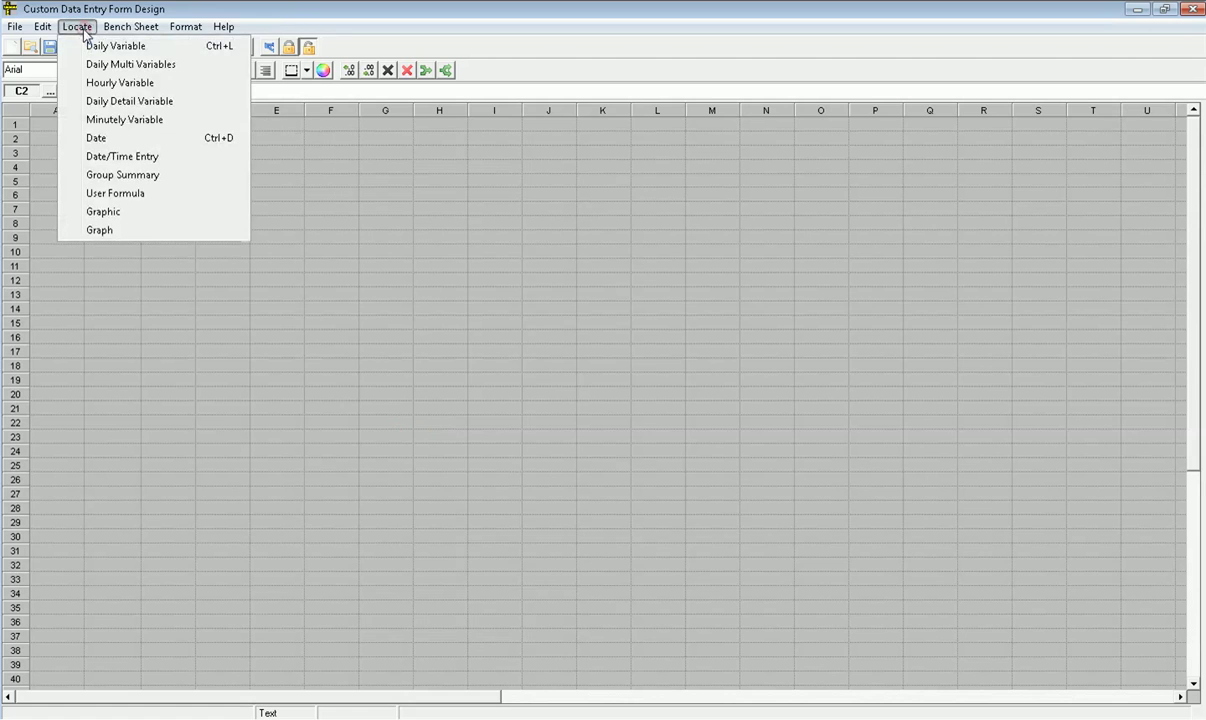
{"action": "left_click", "coordinate": [107, 108]}
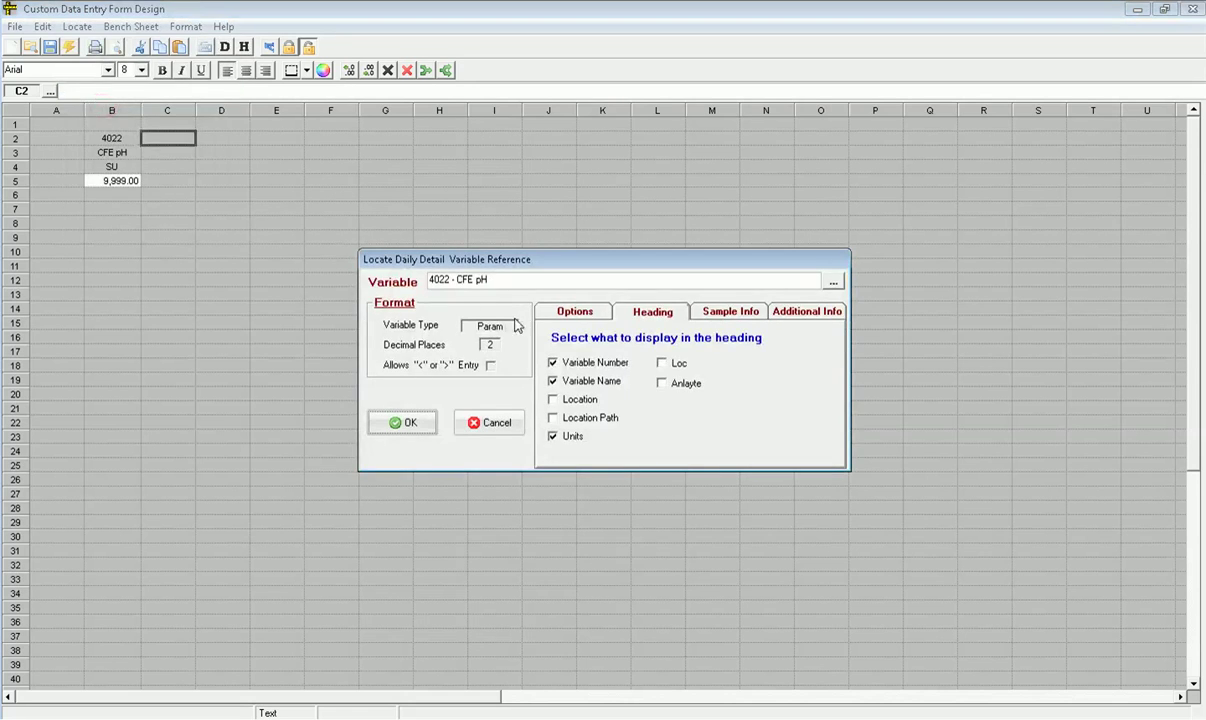
{"action": "left_click", "coordinate": [497, 281]}
{"action": "key", "text": "Up"}
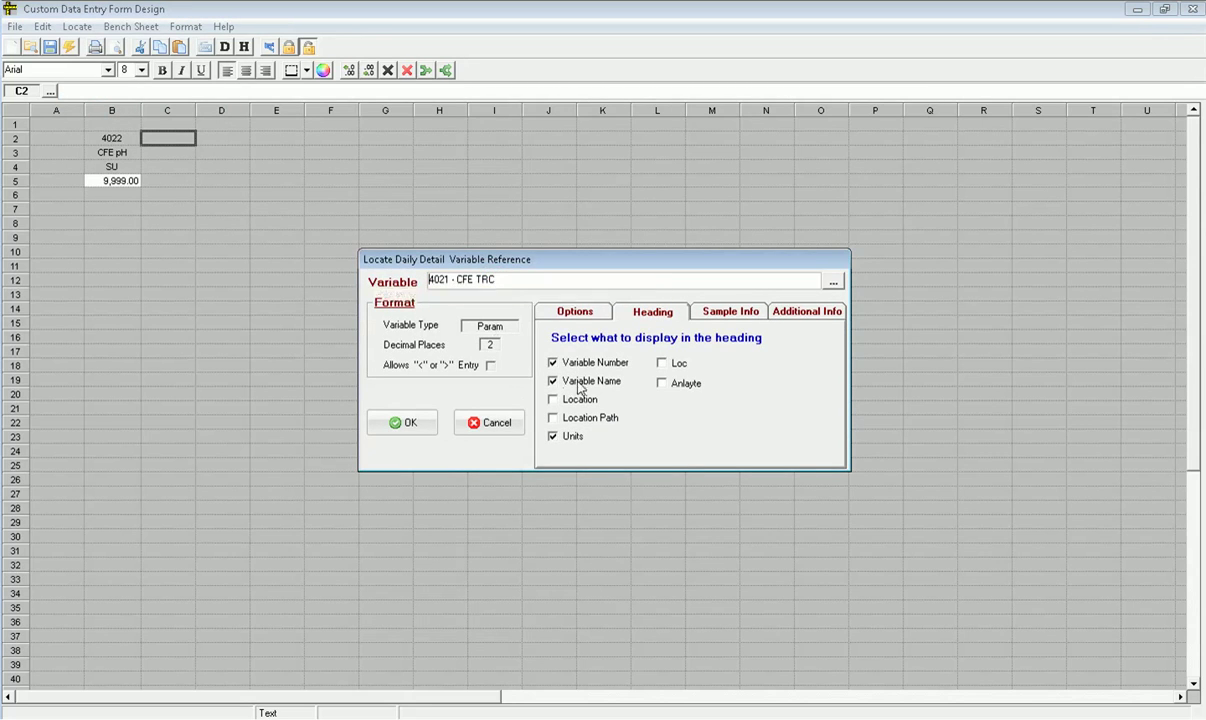
{"action": "left_click", "coordinate": [560, 311]}
{"action": "left_click", "coordinate": [407, 424]}
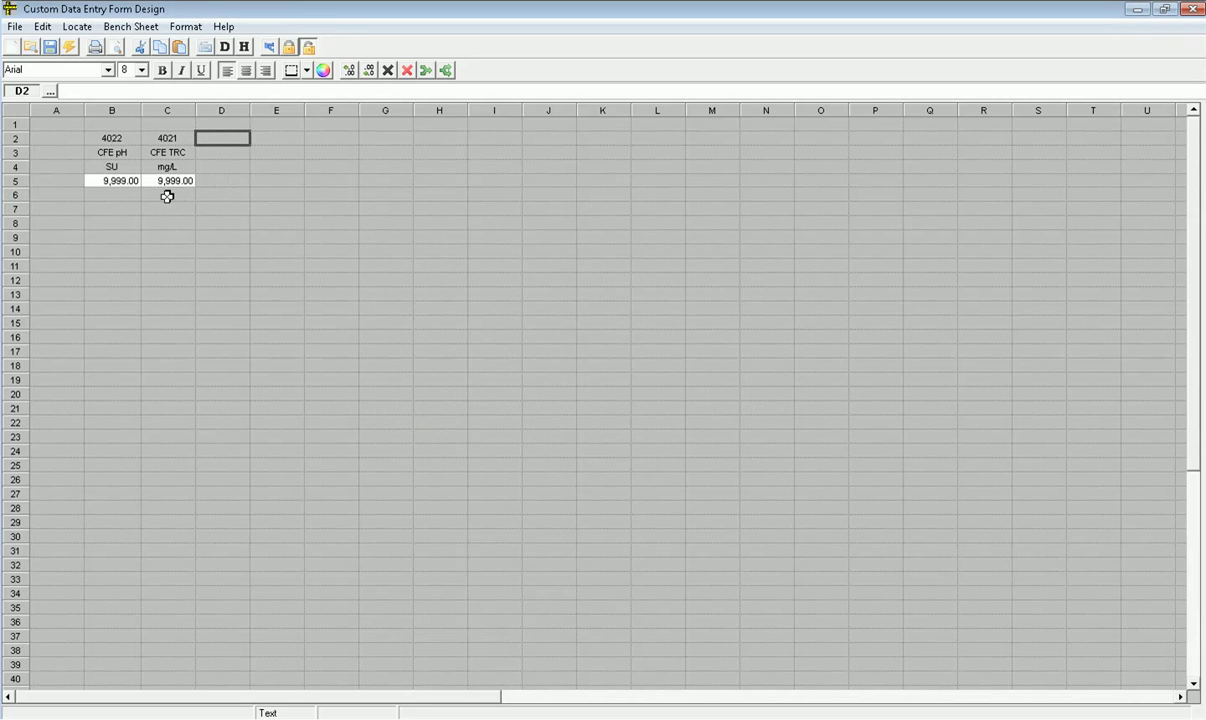
{"action": "left_click", "coordinate": [118, 180]}
{"action": "left_click", "coordinate": [163, 180]}
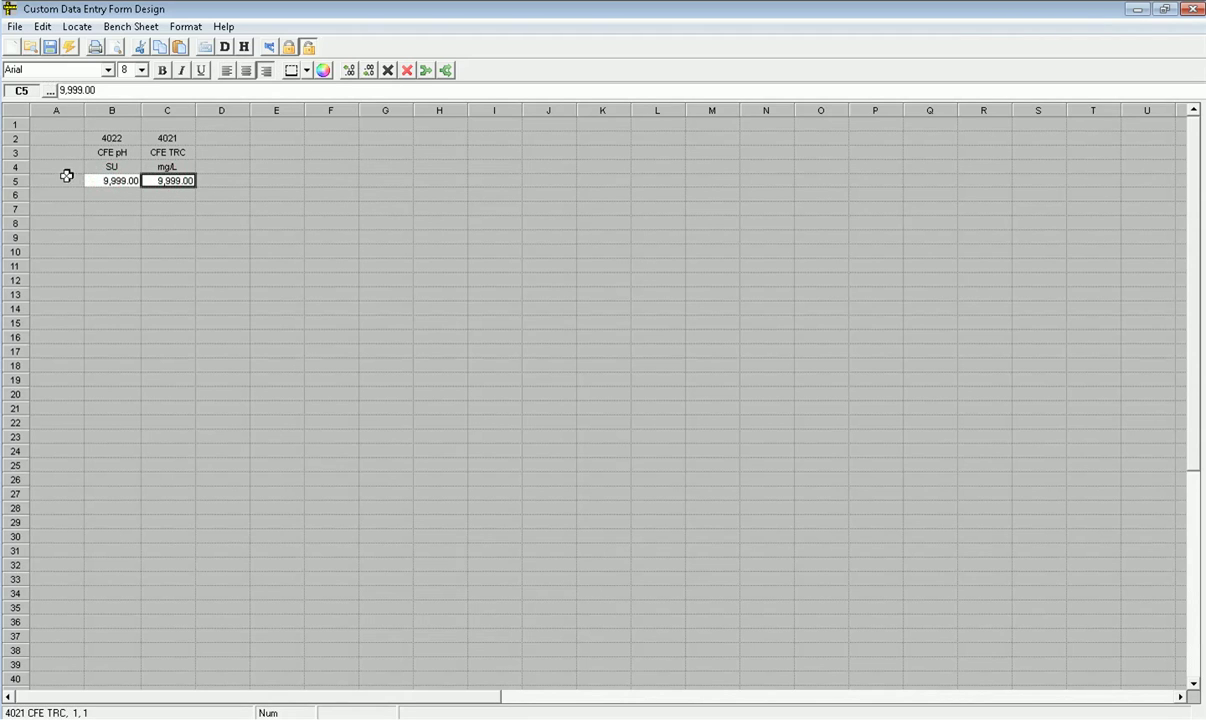
Save the form as T1 in the Custom Data Entry group and close the form designer
{"action": "left_click", "coordinate": [49, 48]}
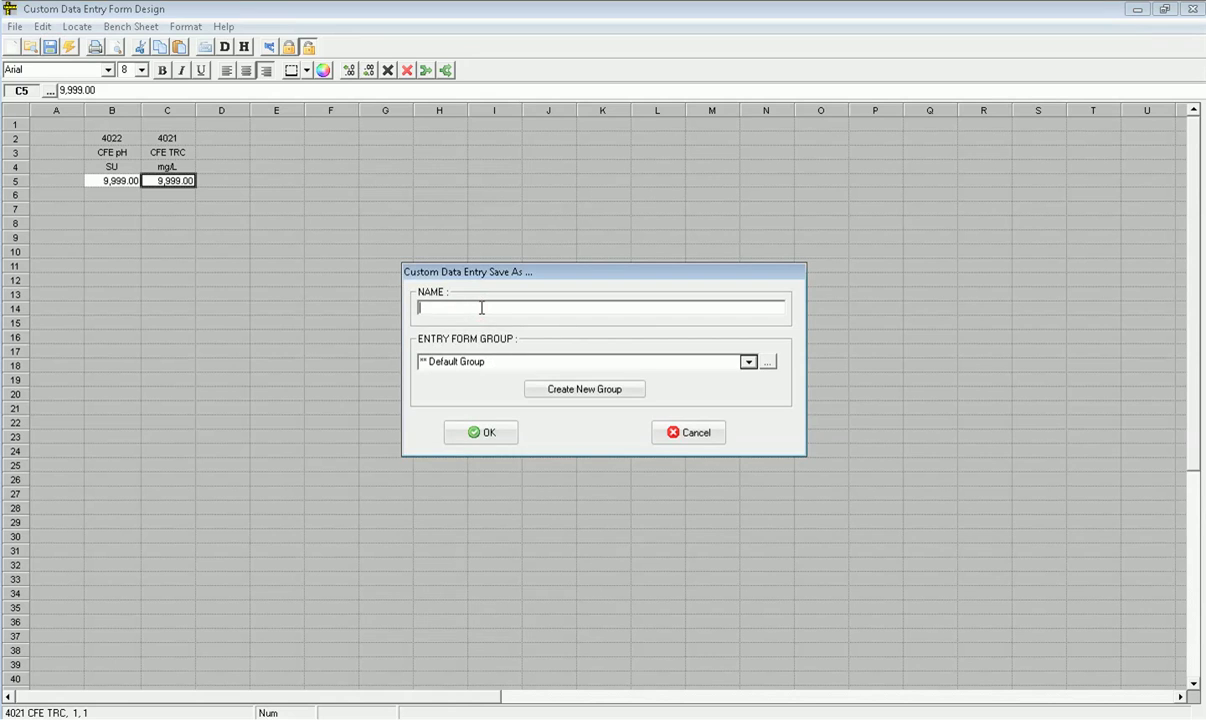
{"action": "type", "text": "T1"}
{"action": "left_click", "coordinate": [455, 361]}
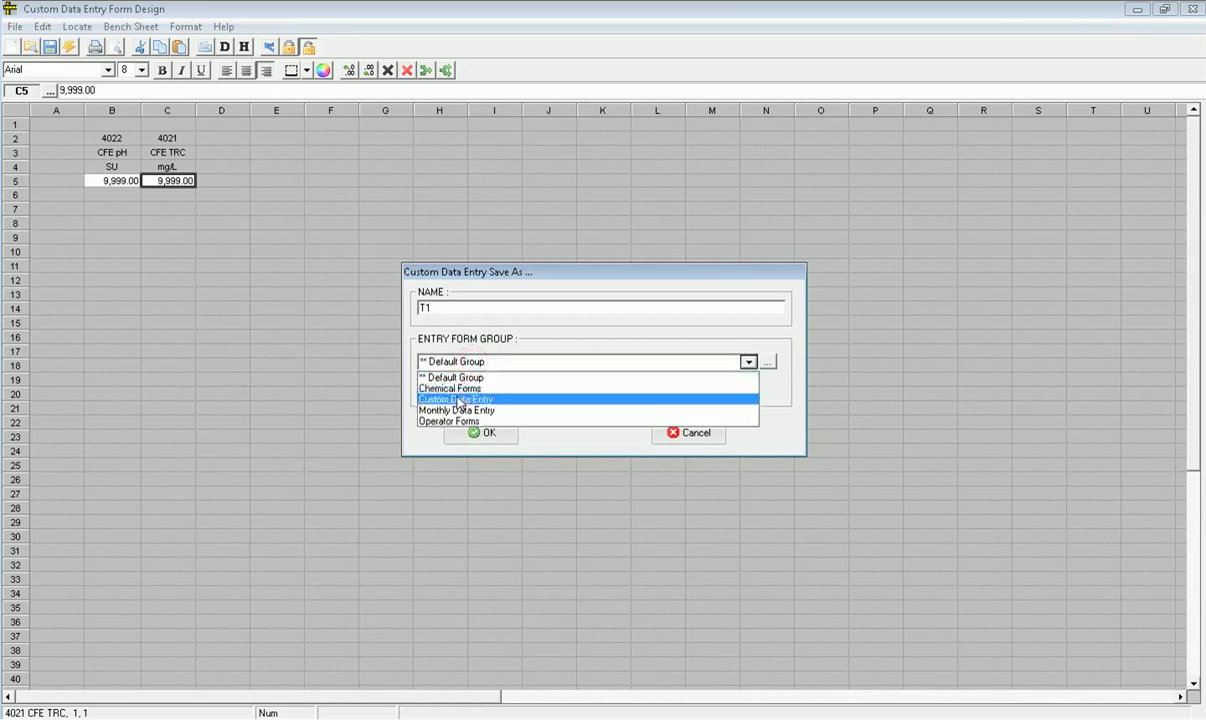
{"action": "left_click", "coordinate": [458, 400]}
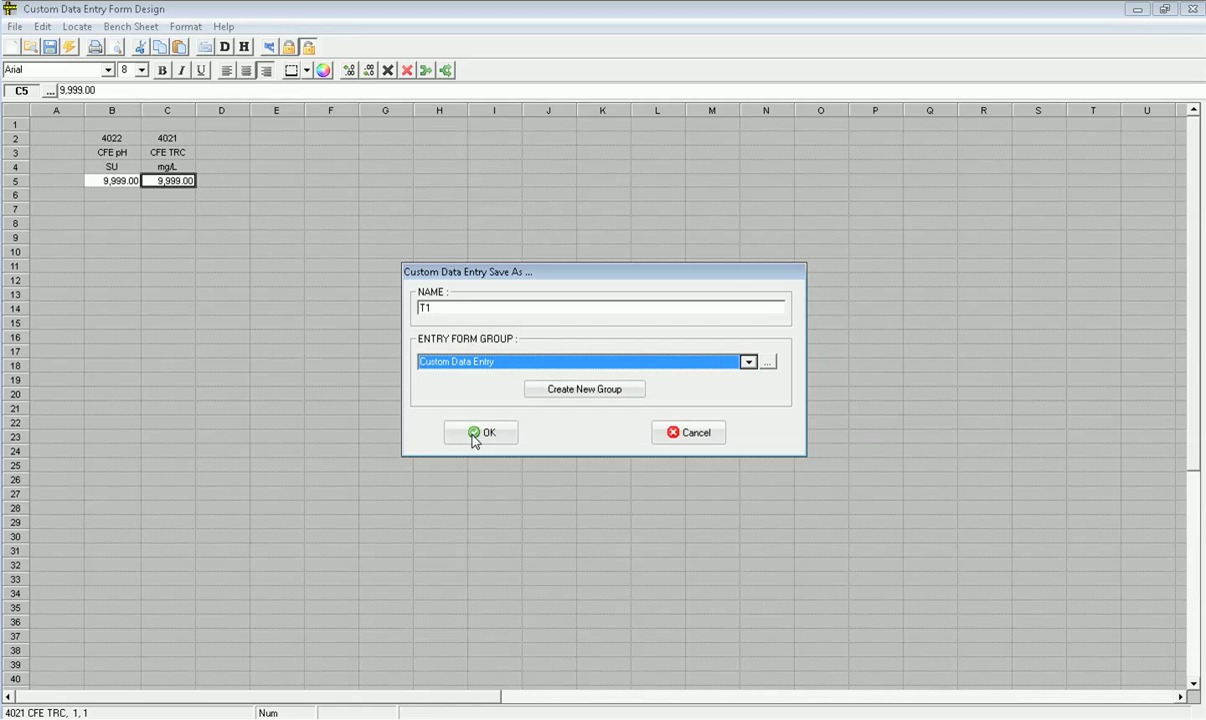
{"action": "left_click", "coordinate": [476, 434]}
{"action": "double_click", "coordinate": [10, 12]}
Open the T1 data entry form from the Custom Data Entry group
{"action": "left_click", "coordinate": [64, 27]}
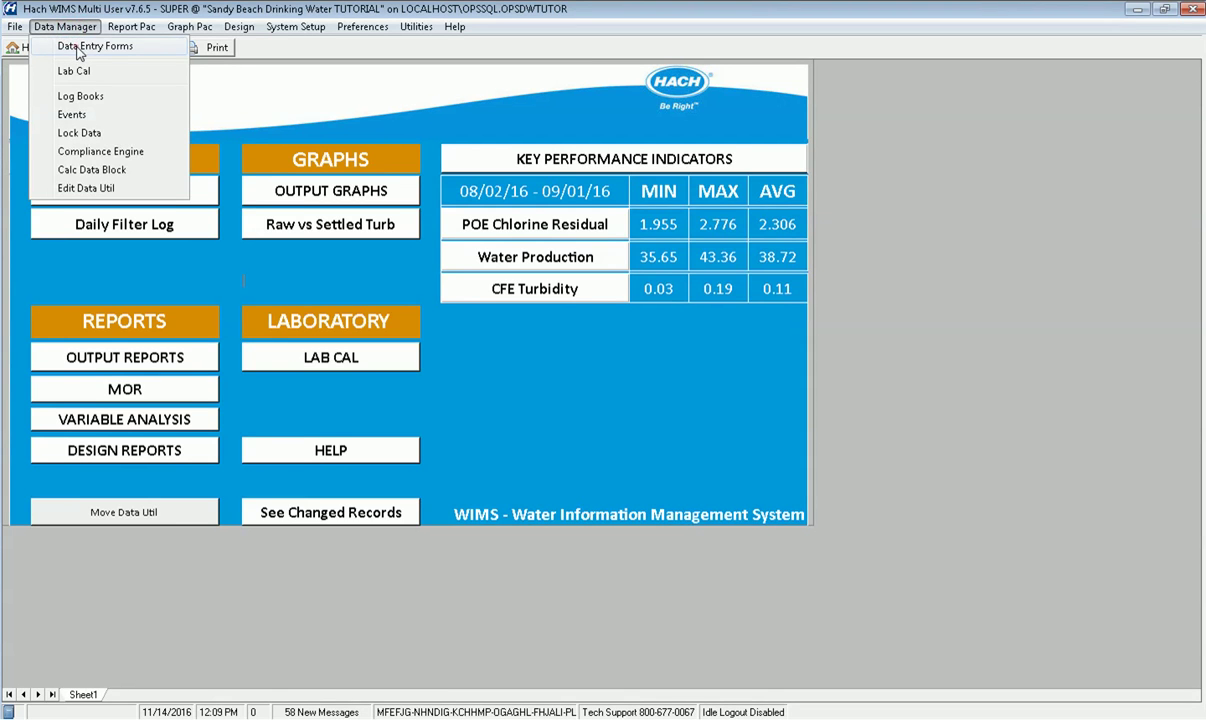
{"action": "left_click", "coordinate": [79, 50]}
{"action": "left_click", "coordinate": [407, 246]}
{"action": "left_click", "coordinate": [540, 274]}
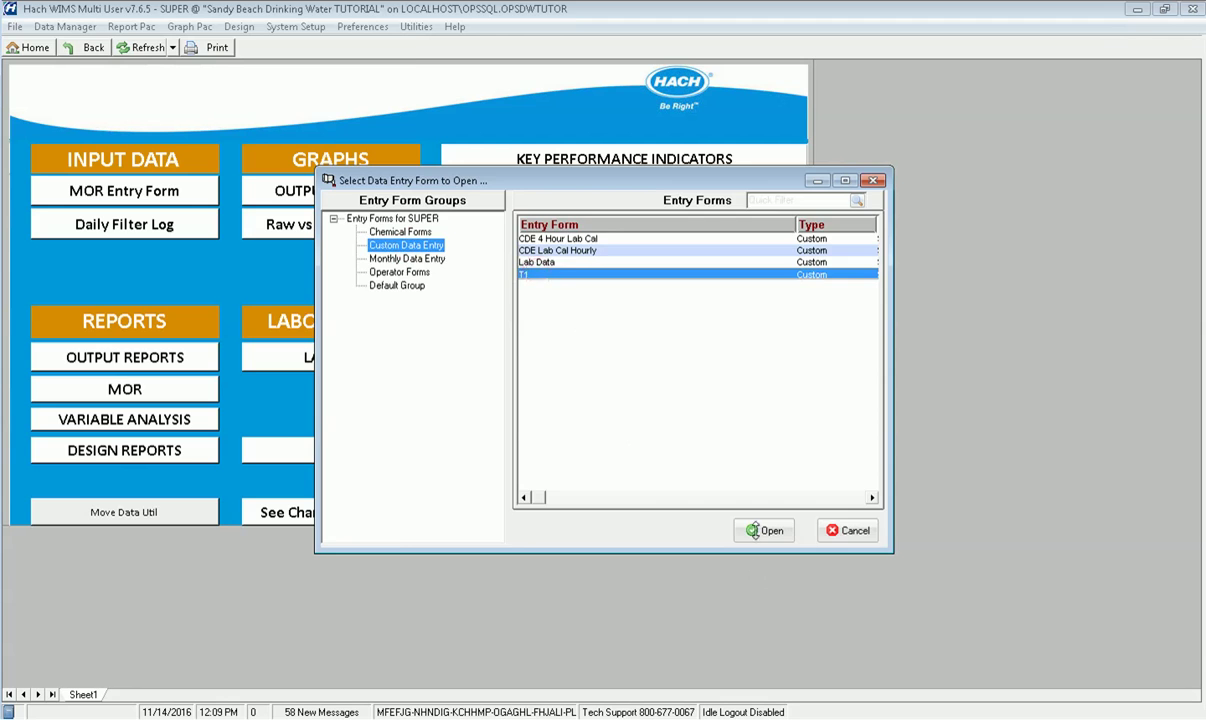
{"action": "left_click", "coordinate": [756, 531]}
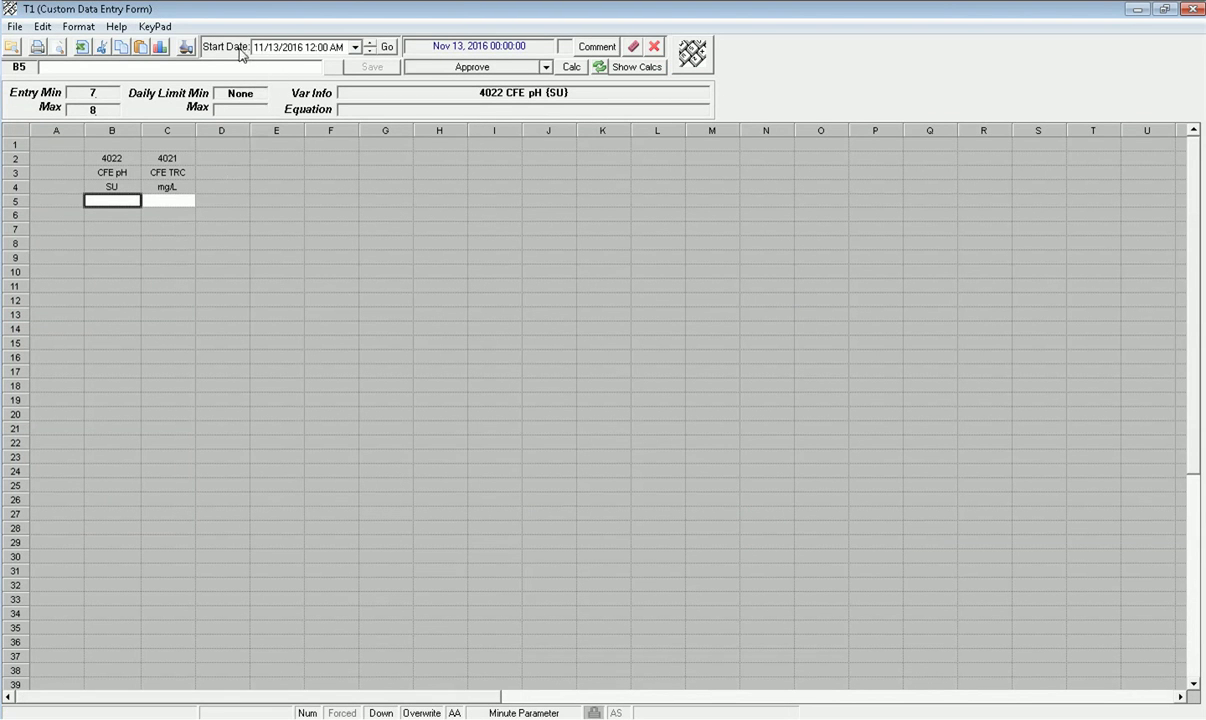
Set the form's start time to 08:00 AM on 11/13/2016 and load that time
{"action": "left_click", "coordinate": [311, 48]}
{"action": "type", "text": "08"}
{"action": "left_click", "coordinate": [389, 46]}
Enter 8.2 for CFE pH in cell B5 and accept the out-of-range entry
{"action": "left_click", "coordinate": [99, 197]}
{"action": "type", "text": "8.2"}
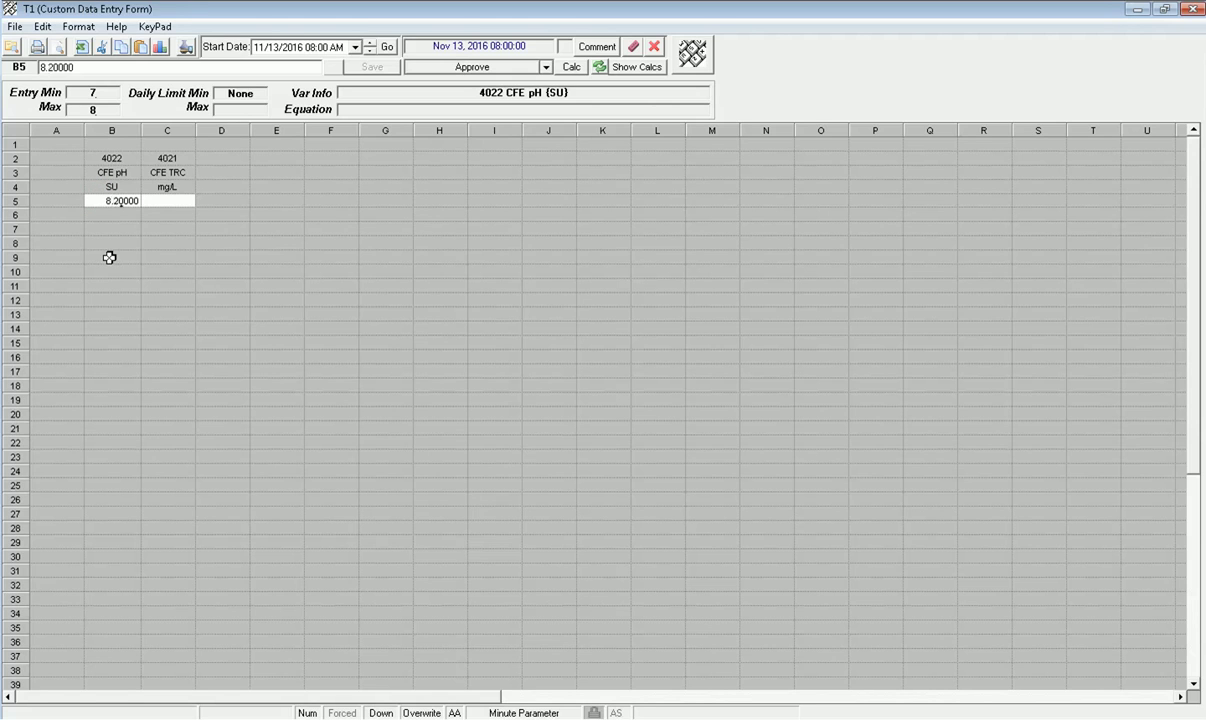
{"action": "key", "text": "Return"}
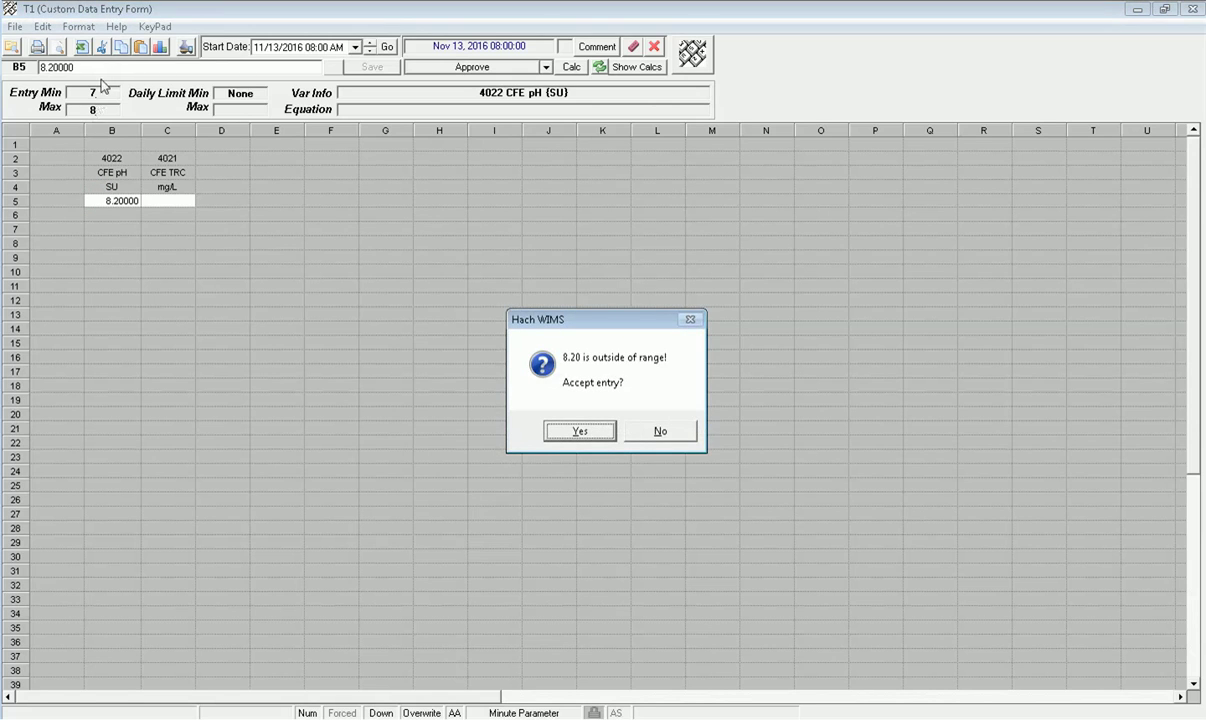
{"action": "left_click", "coordinate": [591, 435]}
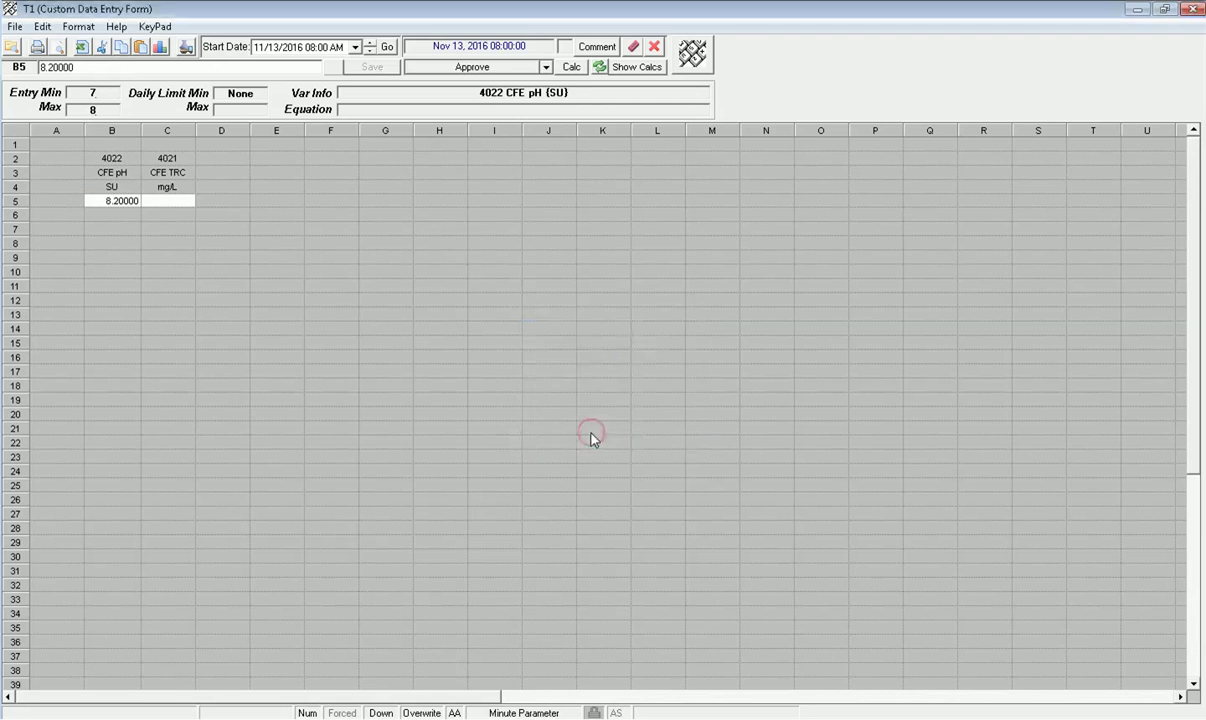
Enter 0.25 for CFE TRC in cell C5 and save the entered data
{"action": "left_click", "coordinate": [177, 203]}
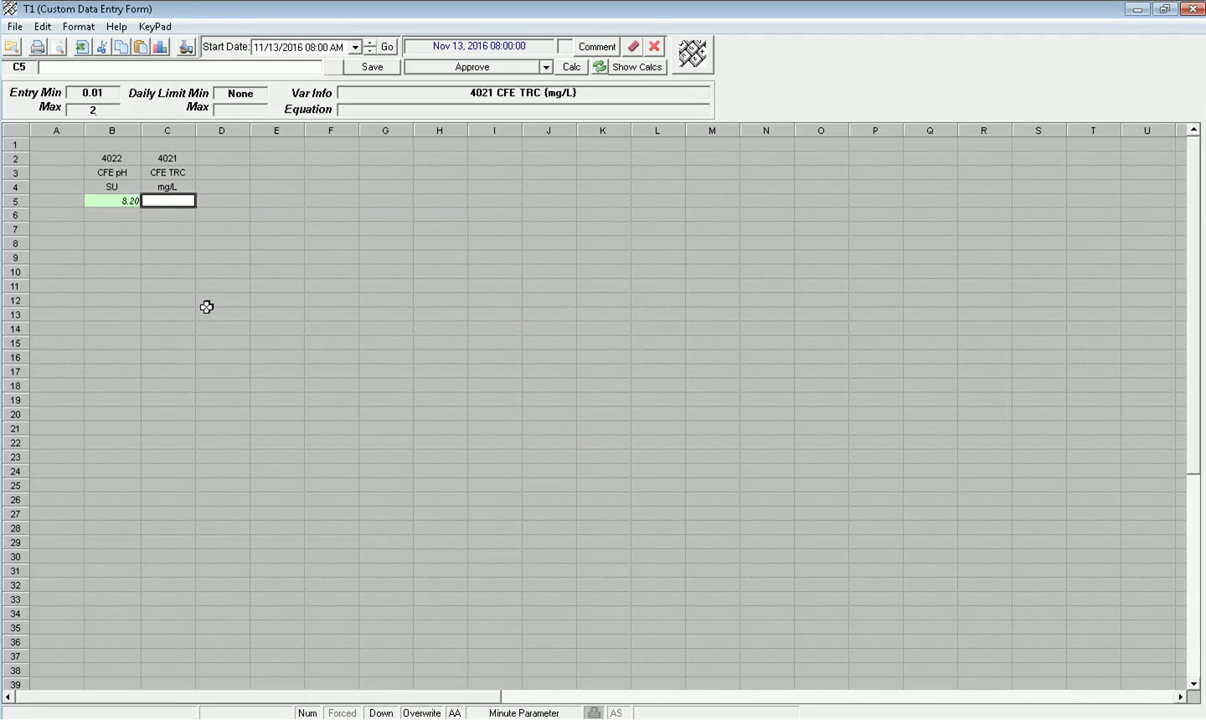
{"action": "type", "text": "0.25000"}
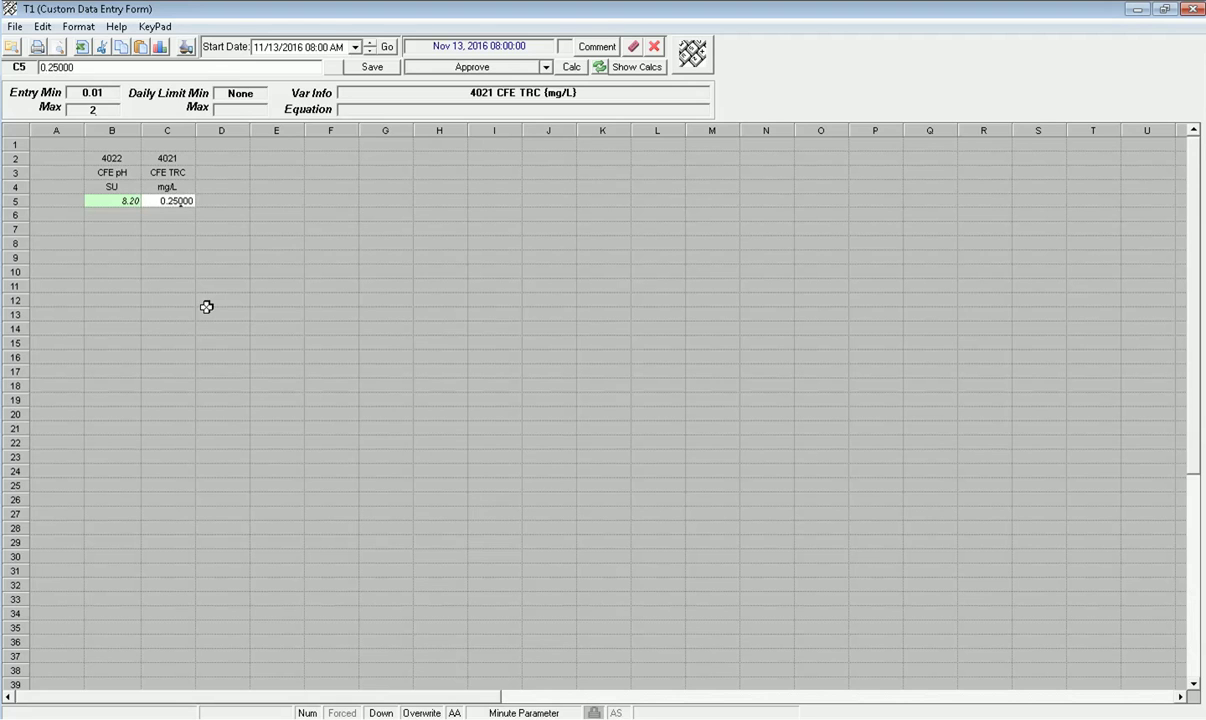
{"action": "key", "text": "Return"}
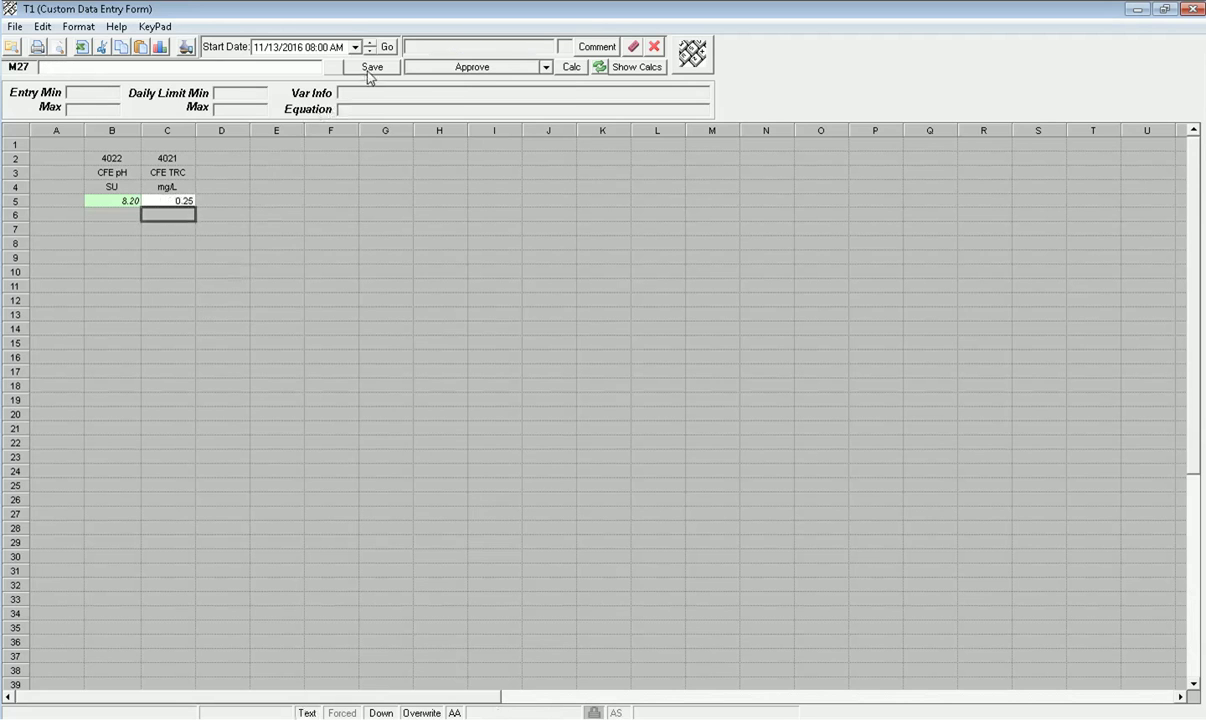
{"action": "left_click", "coordinate": [370, 68]}
{"action": "left_click", "coordinate": [326, 270]}
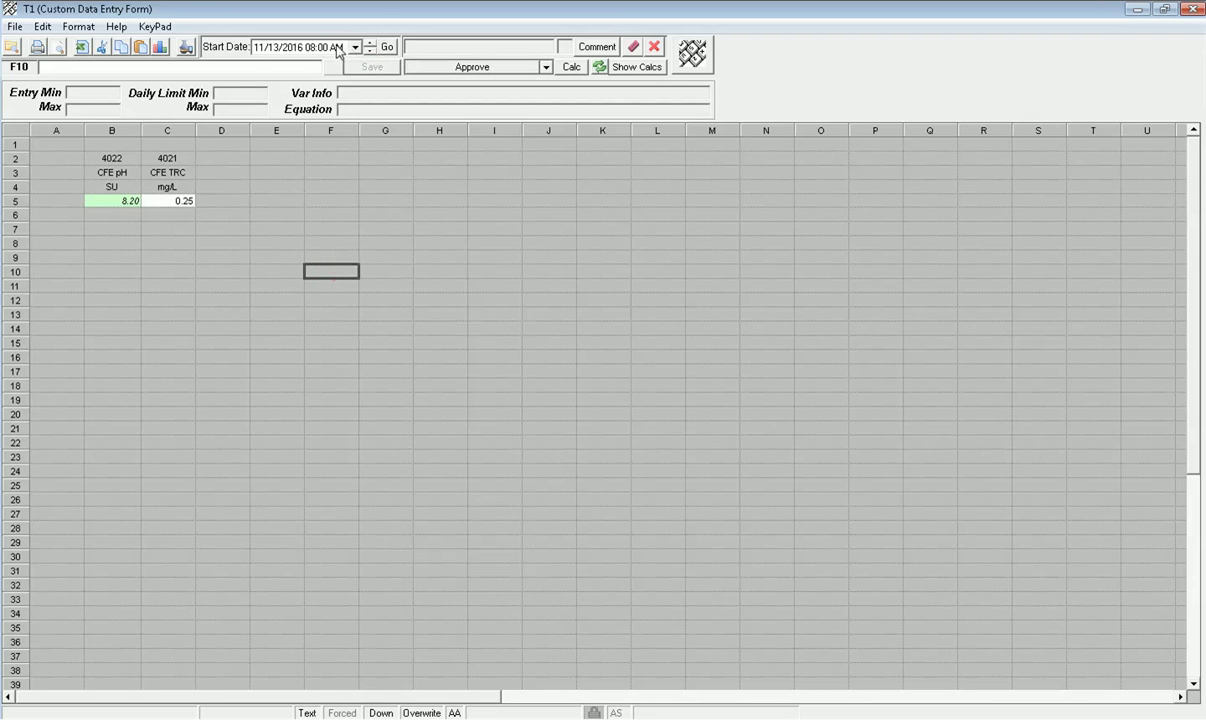
View the form's data for 08:01 AM on 11/13/2016 and return to 08:00 AM
{"action": "left_click", "coordinate": [322, 47]}
{"action": "key", "text": "Up"}
{"action": "left_click", "coordinate": [386, 47]}
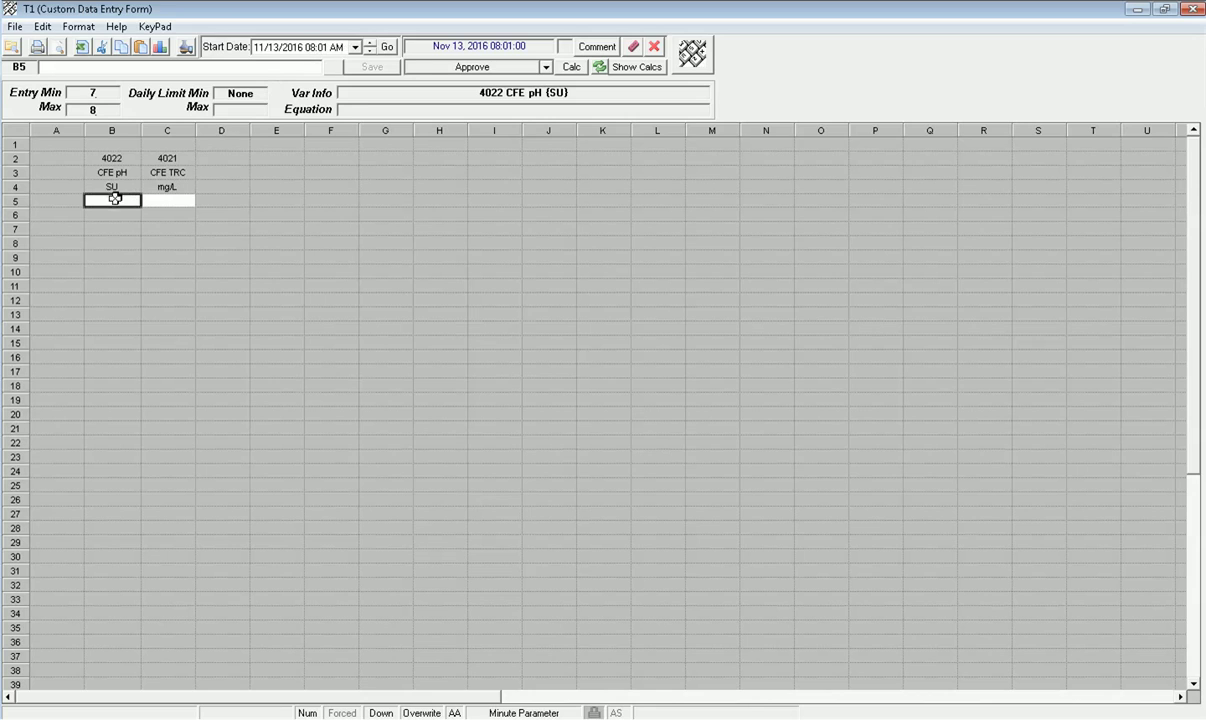
{"action": "left_click", "coordinate": [321, 47]}
{"action": "left_click", "coordinate": [370, 51]}
{"action": "left_click", "coordinate": [387, 47]}
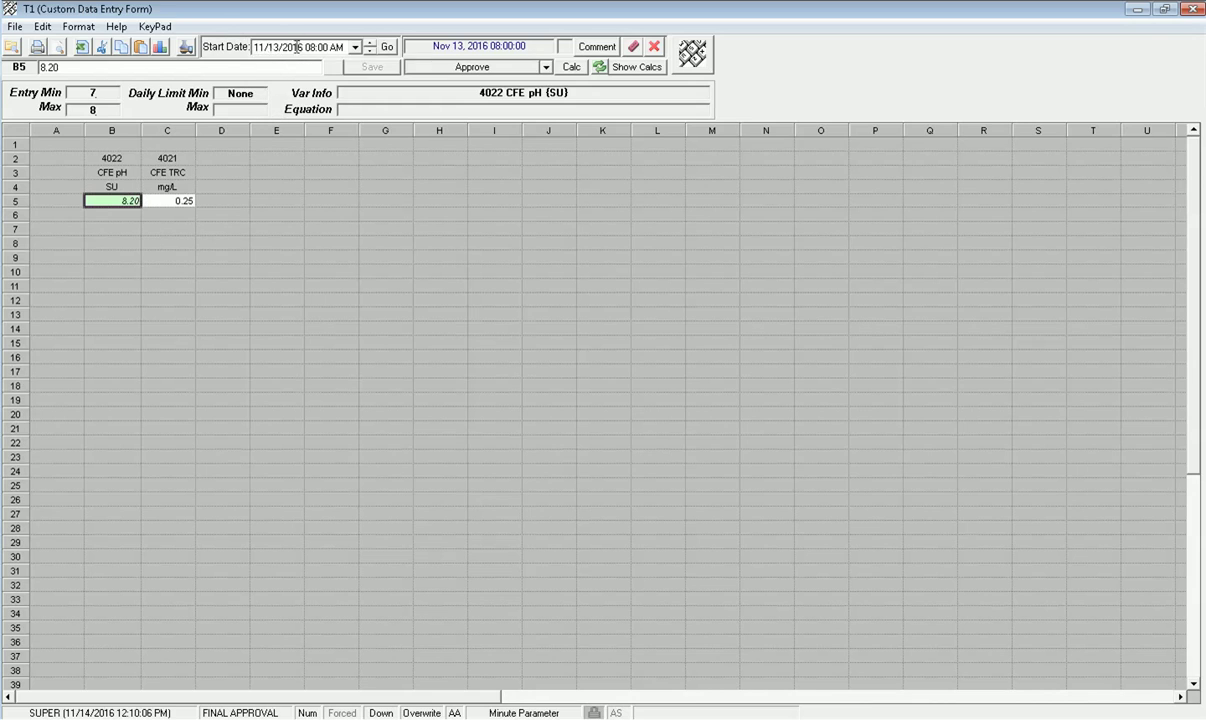
Close the T1 entry form and open a blank custom data entry form design
{"action": "left_click", "coordinate": [10, 12]}
{"action": "left_click", "coordinate": [40, 121]}
{"action": "left_click", "coordinate": [239, 27]}
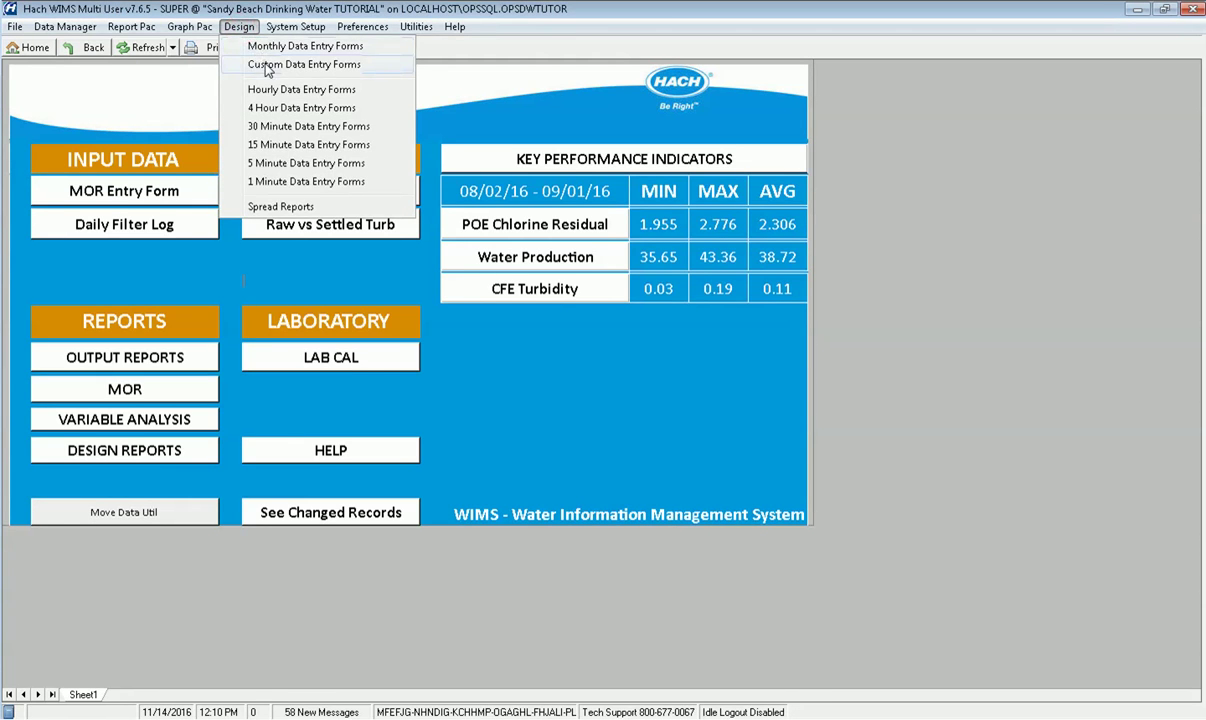
{"action": "left_click", "coordinate": [268, 66]}
Locate the minutely variable 4022 - CFE pH at cell B2 with 4 entry cells and associated time cells beside them
{"action": "left_click", "coordinate": [92, 150]}
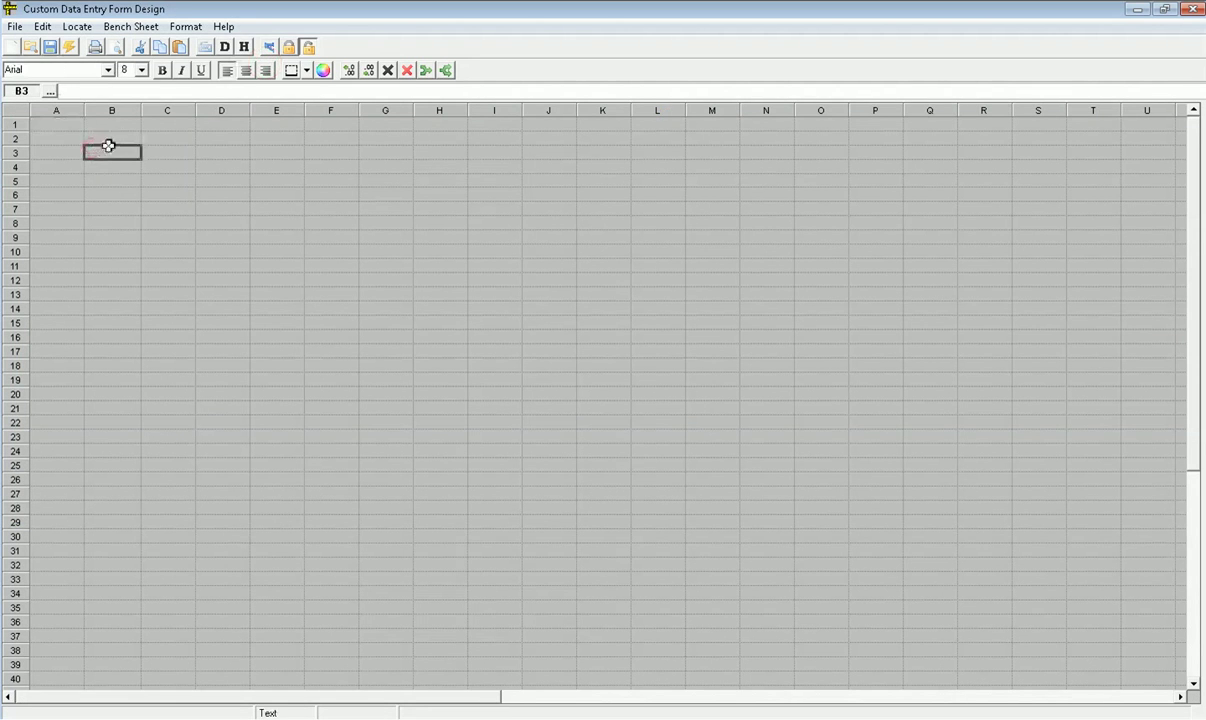
{"action": "left_click", "coordinate": [106, 136]}
{"action": "left_click", "coordinate": [77, 26]}
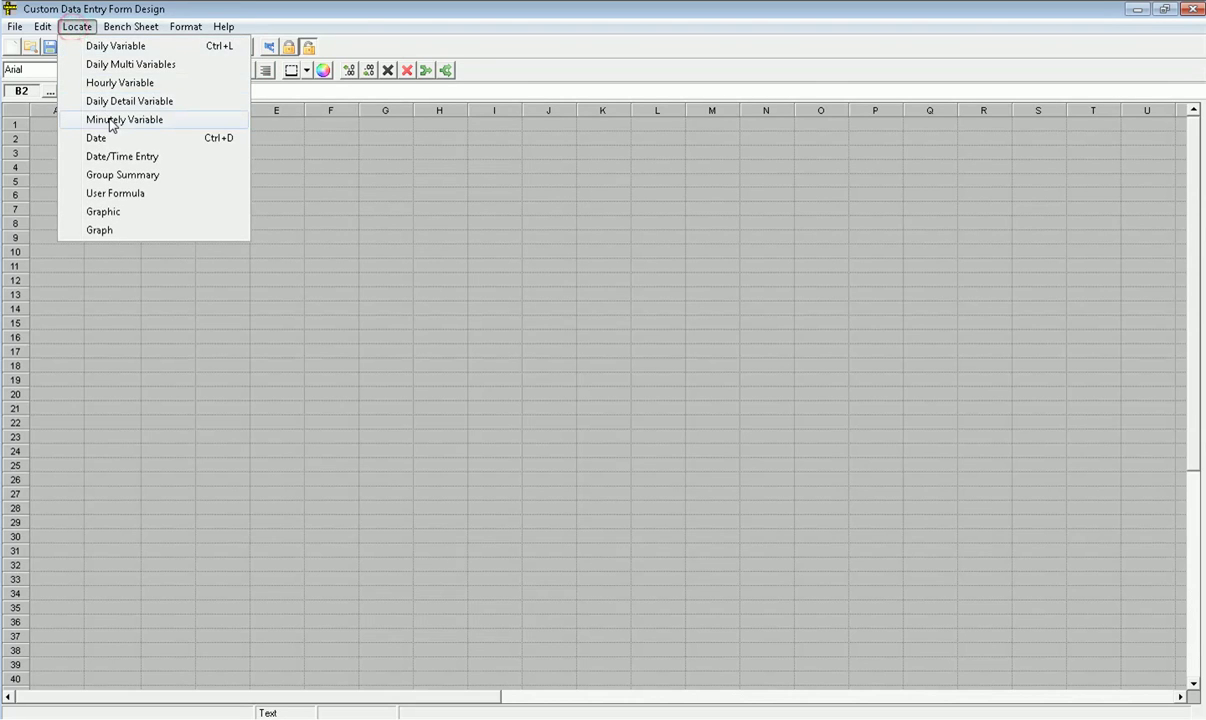
{"action": "left_click", "coordinate": [111, 122]}
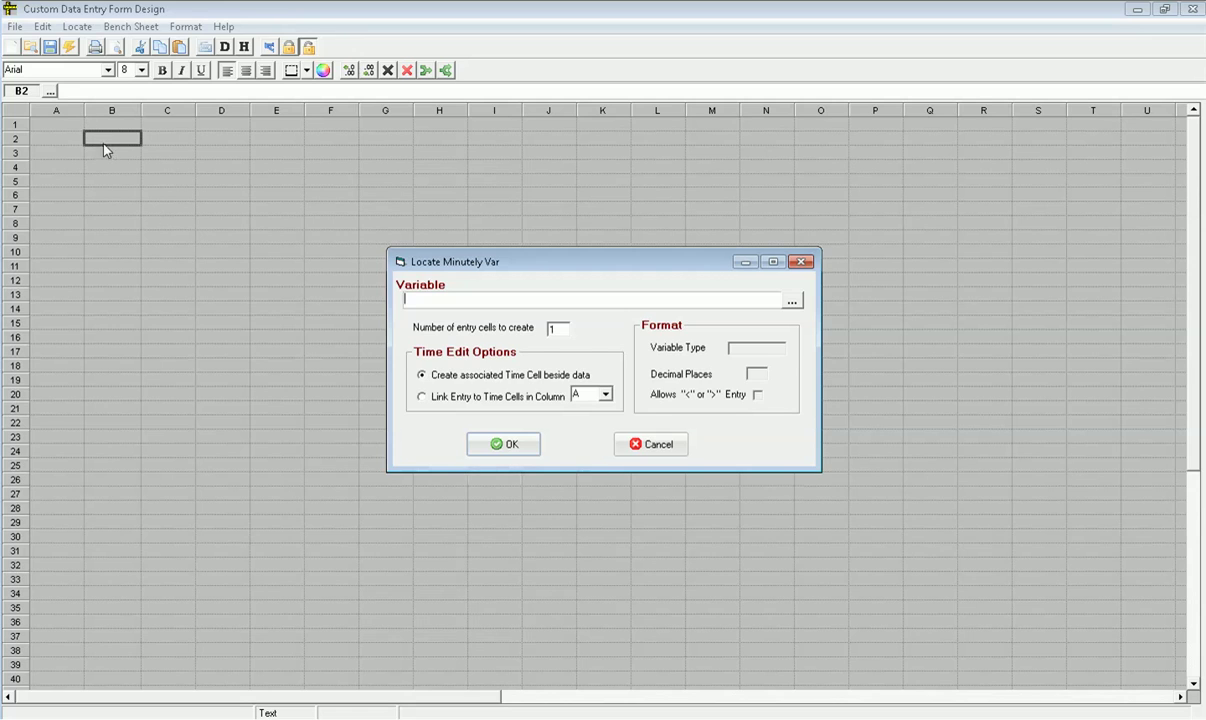
{"action": "left_click", "coordinate": [792, 302]}
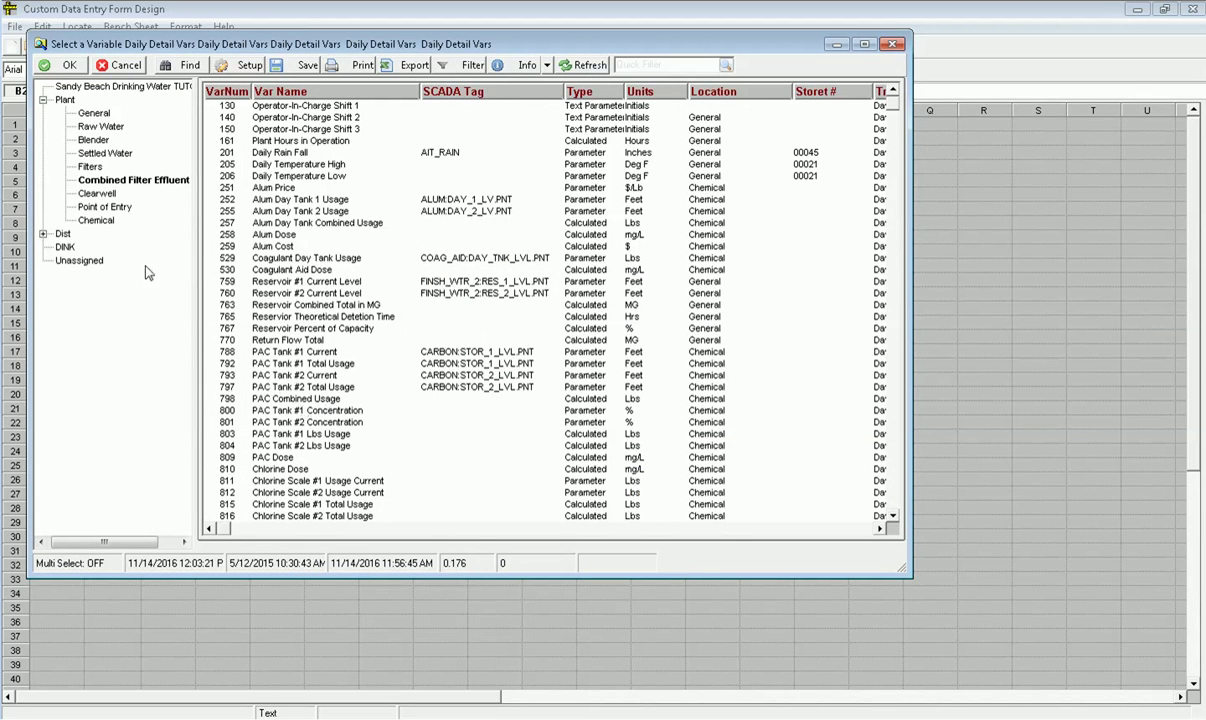
{"action": "left_click", "coordinate": [135, 182]}
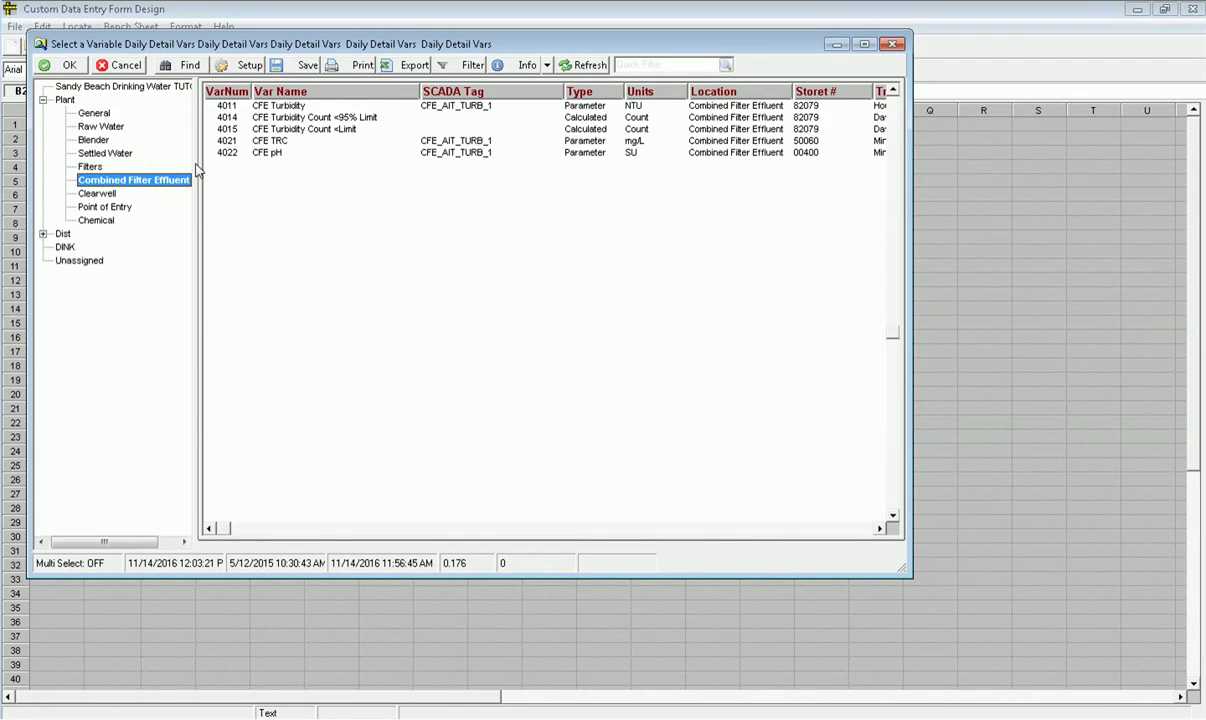
{"action": "left_click", "coordinate": [264, 155]}
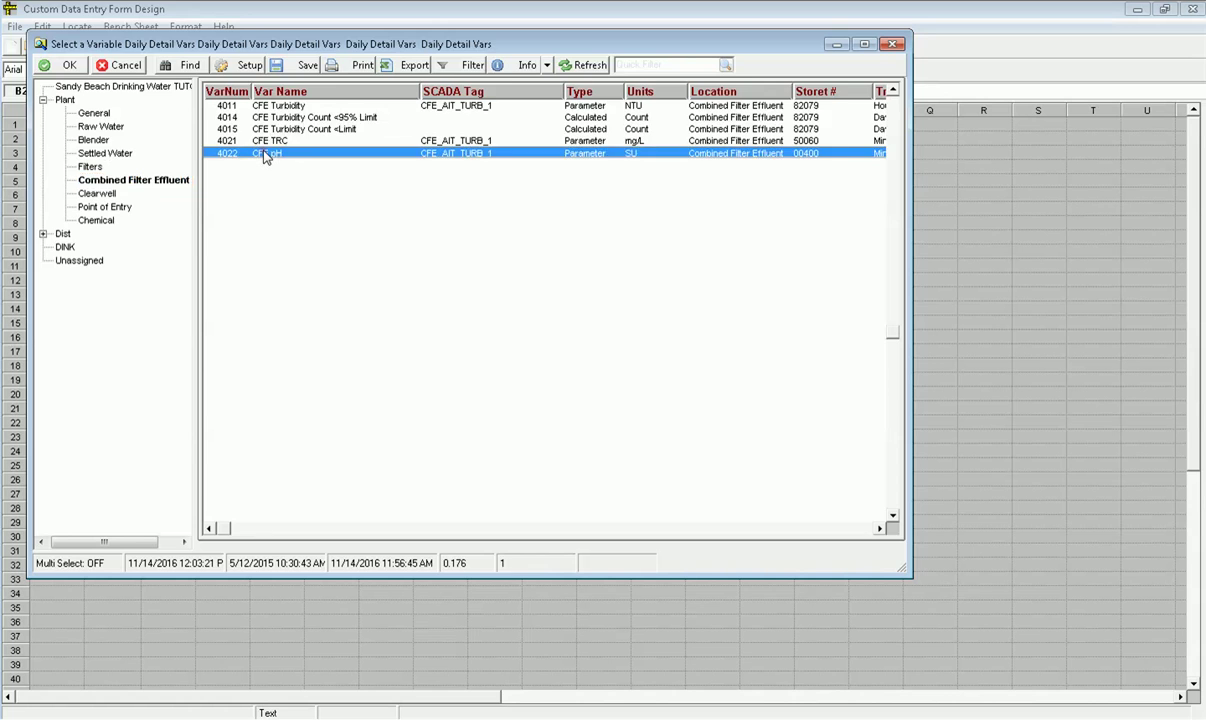
{"action": "double_click", "coordinate": [264, 155]}
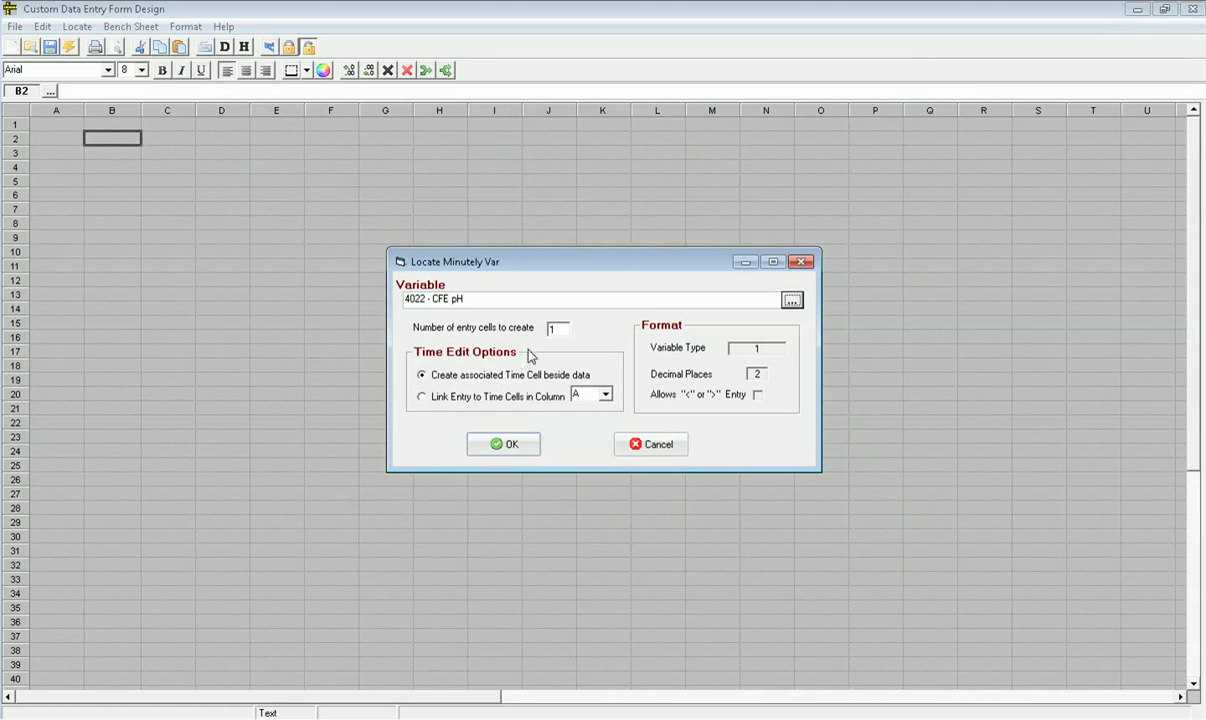
{"action": "double_click", "coordinate": [554, 329]}
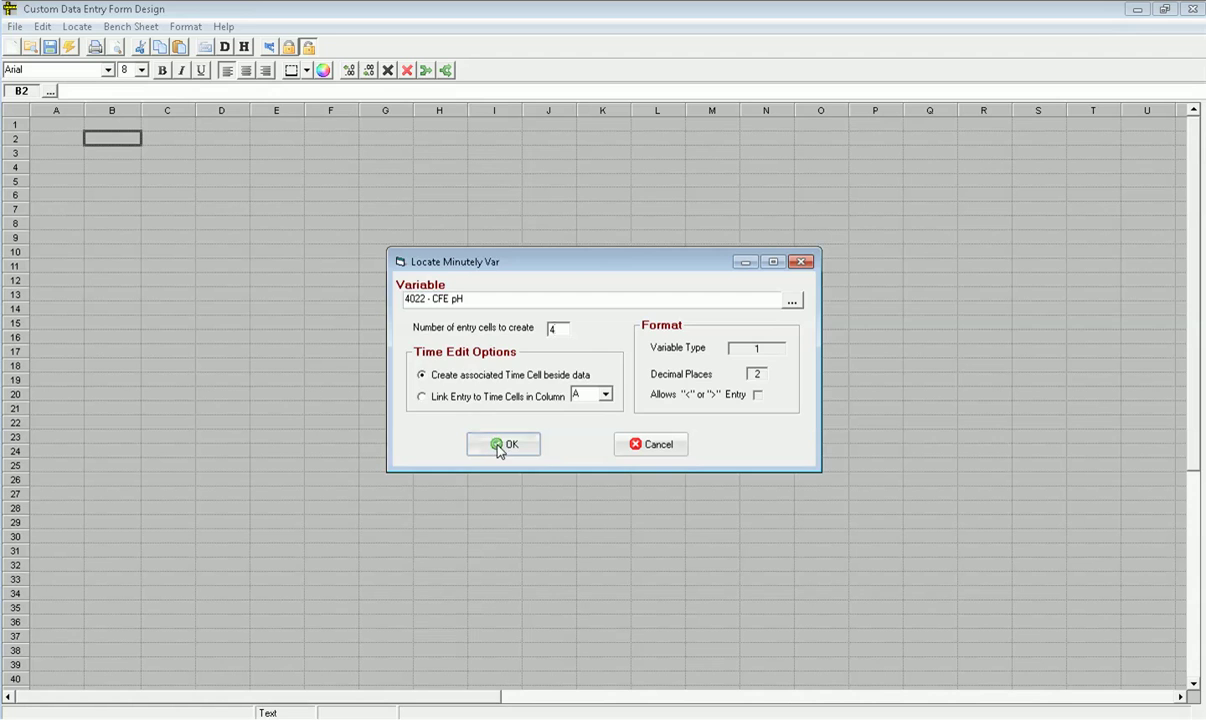
{"action": "left_click", "coordinate": [499, 446]}
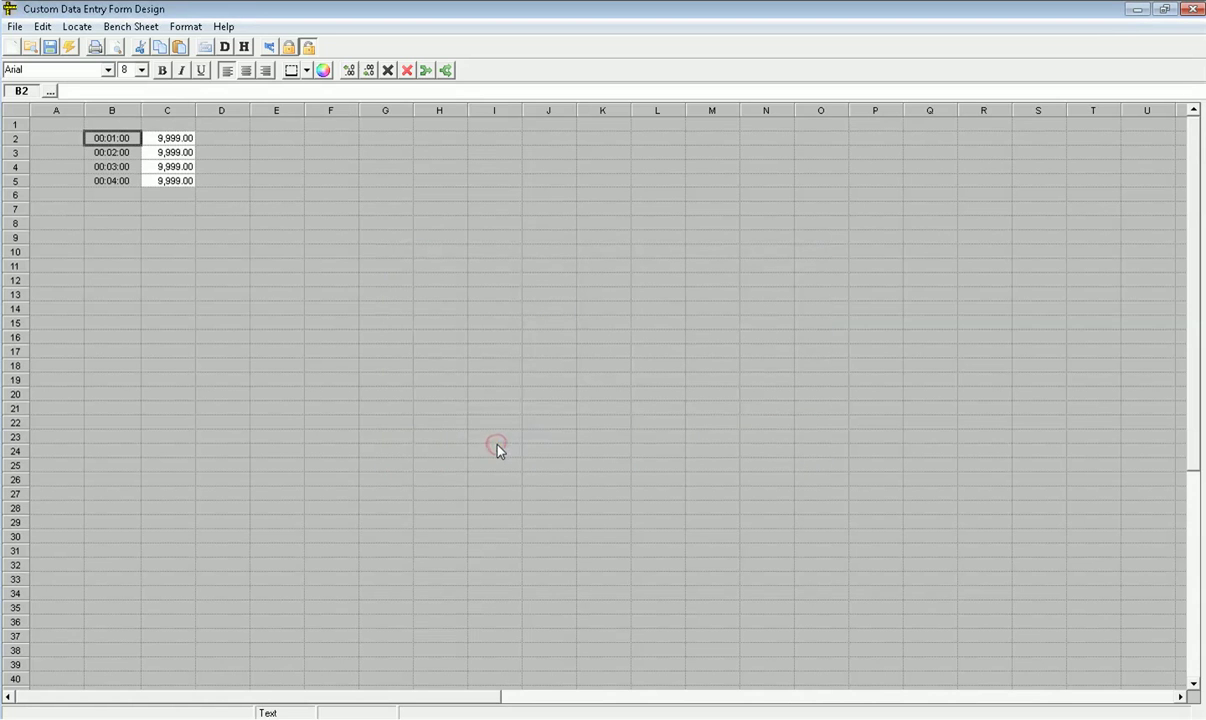
Enter the heading CFE pH in cell C1 above the pH entry cells
{"action": "left_click", "coordinate": [179, 125]}
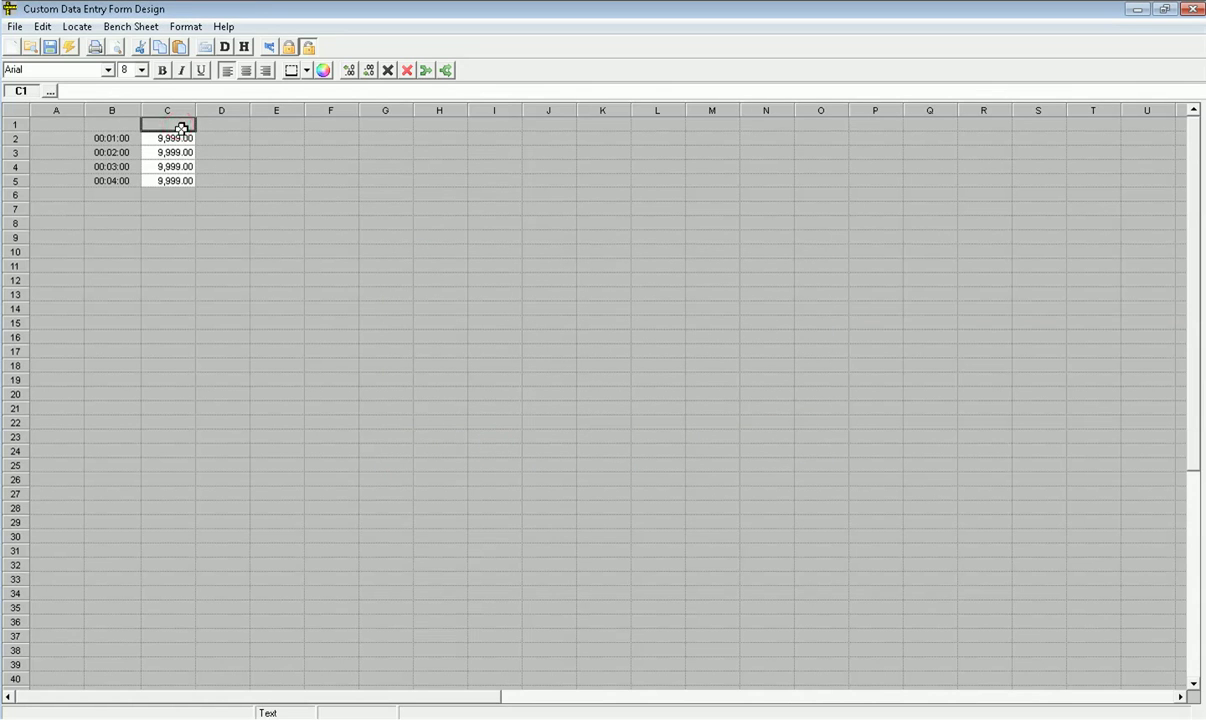
{"action": "type", "text": "CFE pH"}
{"action": "key", "text": "Tab"}
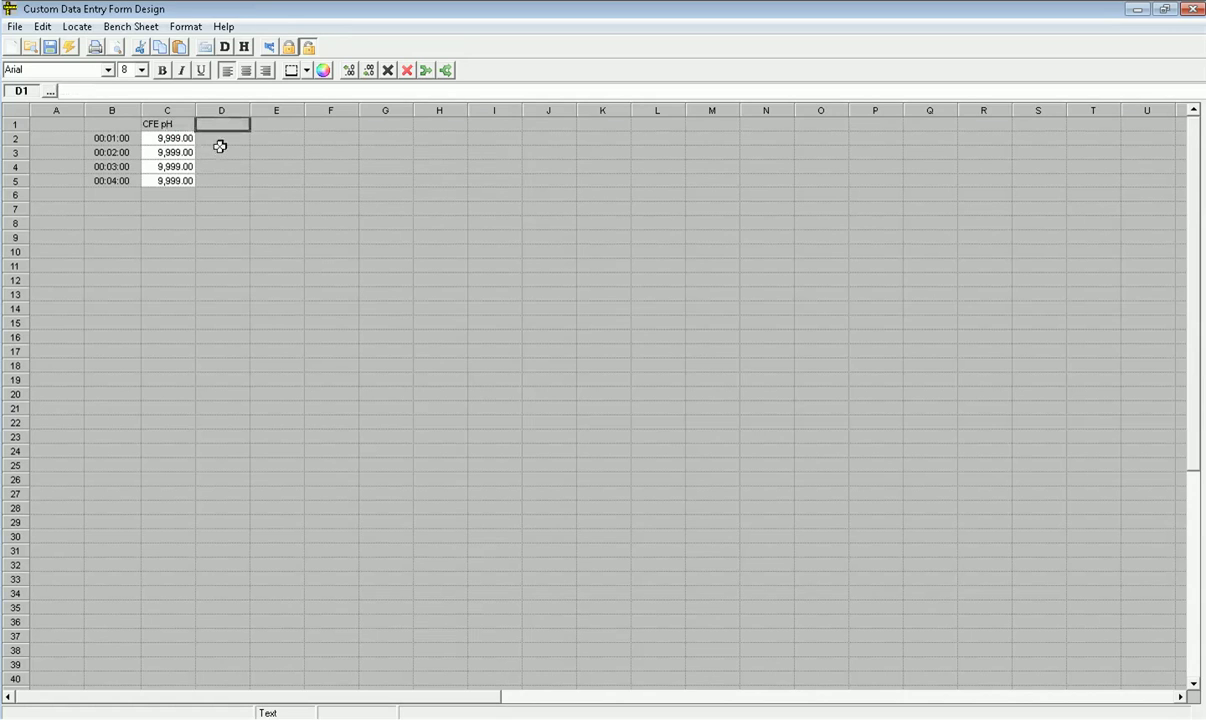
Locate the minutely variable 4021 - CFE TRC at cell D2 with 4 entry cells linked to the time cells in column B
{"action": "left_click", "coordinate": [220, 141]}
{"action": "left_click", "coordinate": [77, 26]}
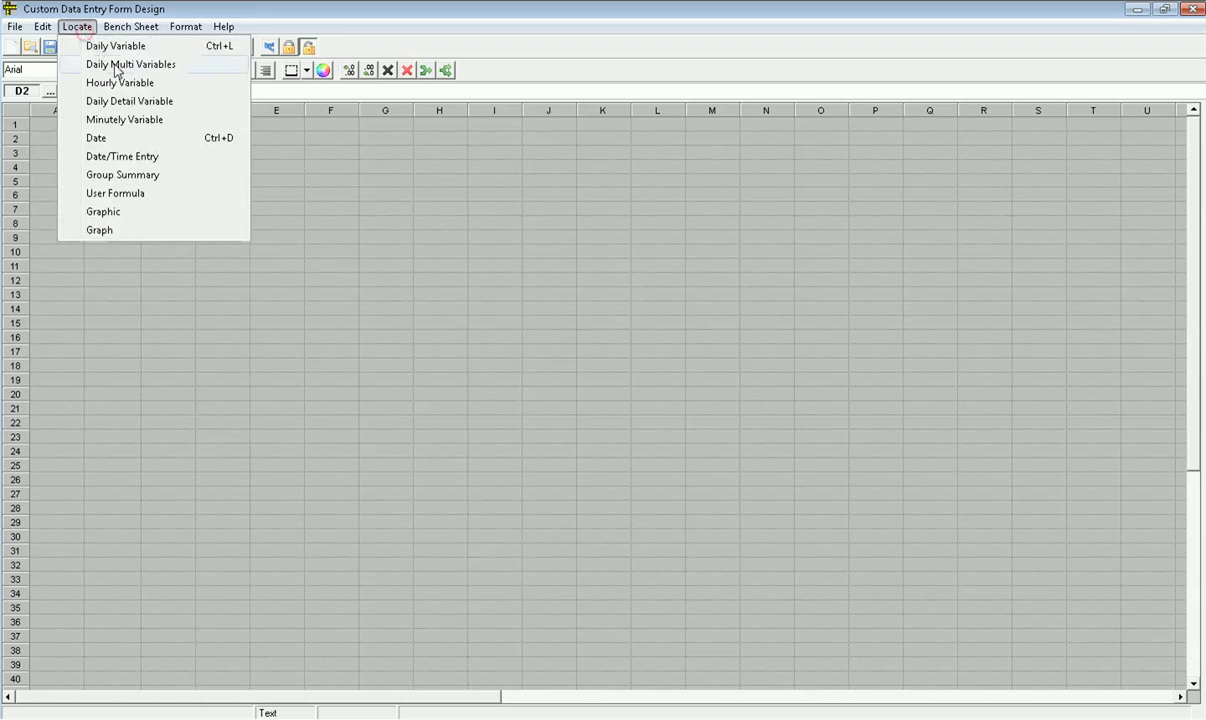
{"action": "left_click", "coordinate": [125, 121]}
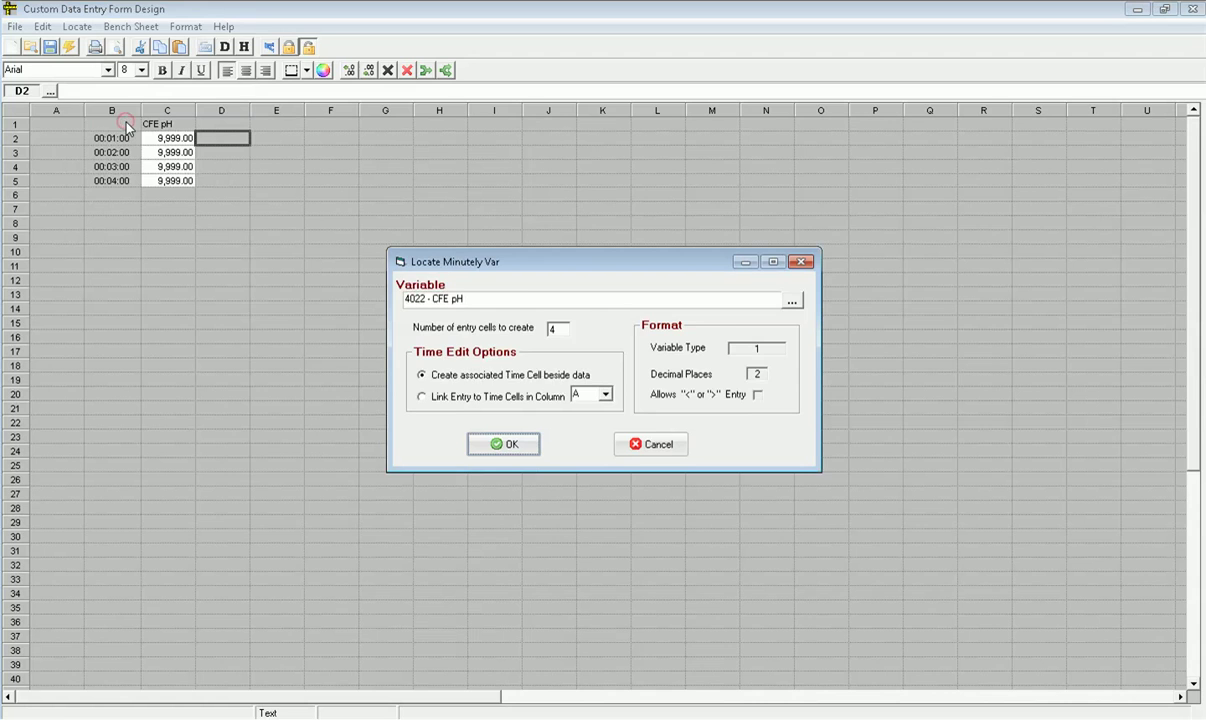
{"action": "double_click", "coordinate": [485, 300]}
{"action": "type", "text": "4021 - CFE TRC"}
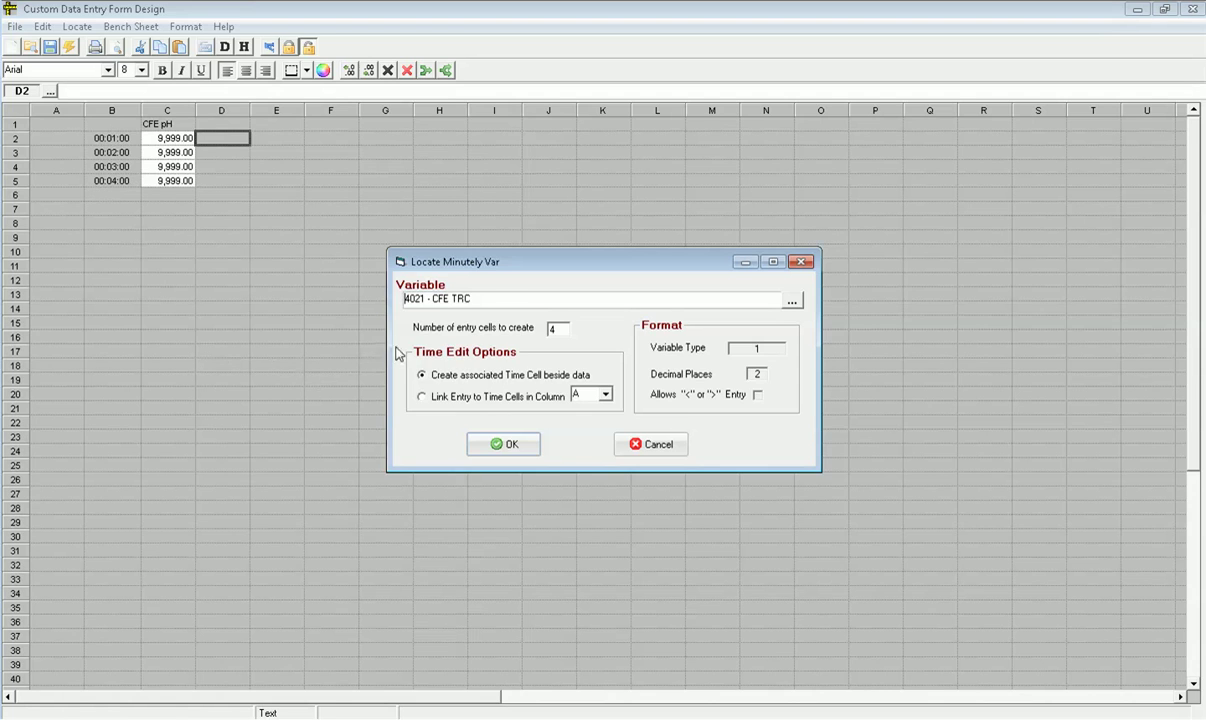
{"action": "left_click", "coordinate": [440, 397]}
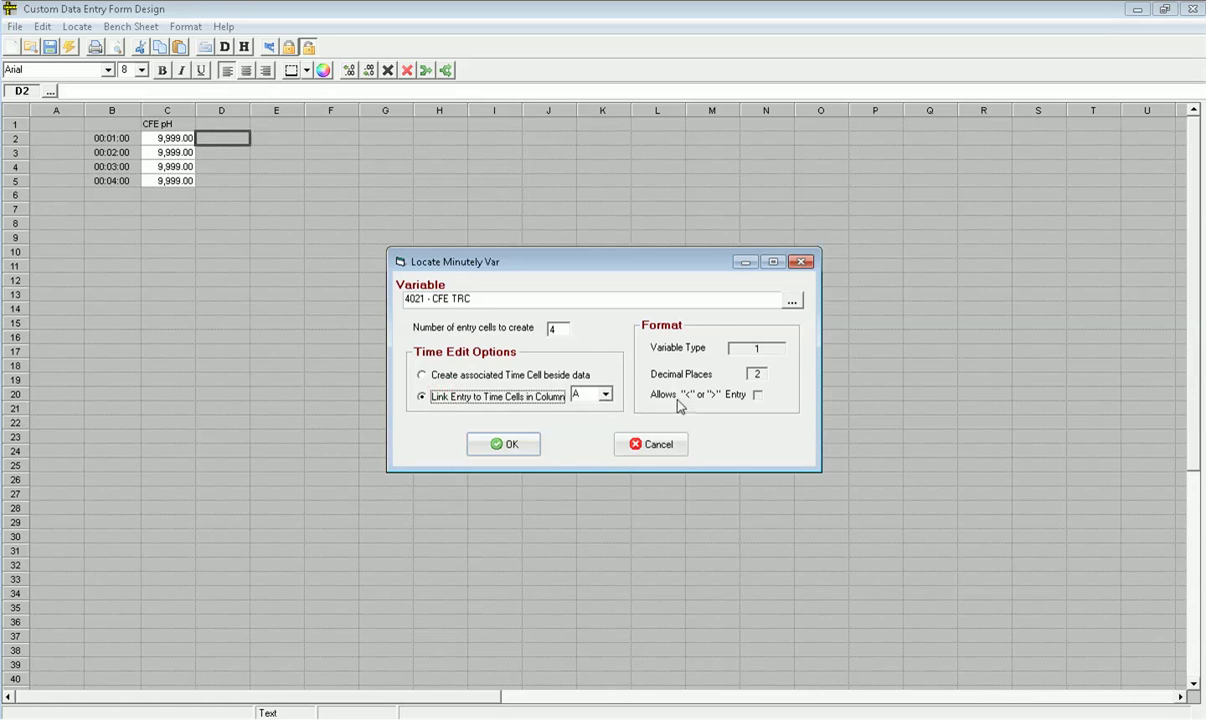
{"action": "left_click", "coordinate": [605, 395]}
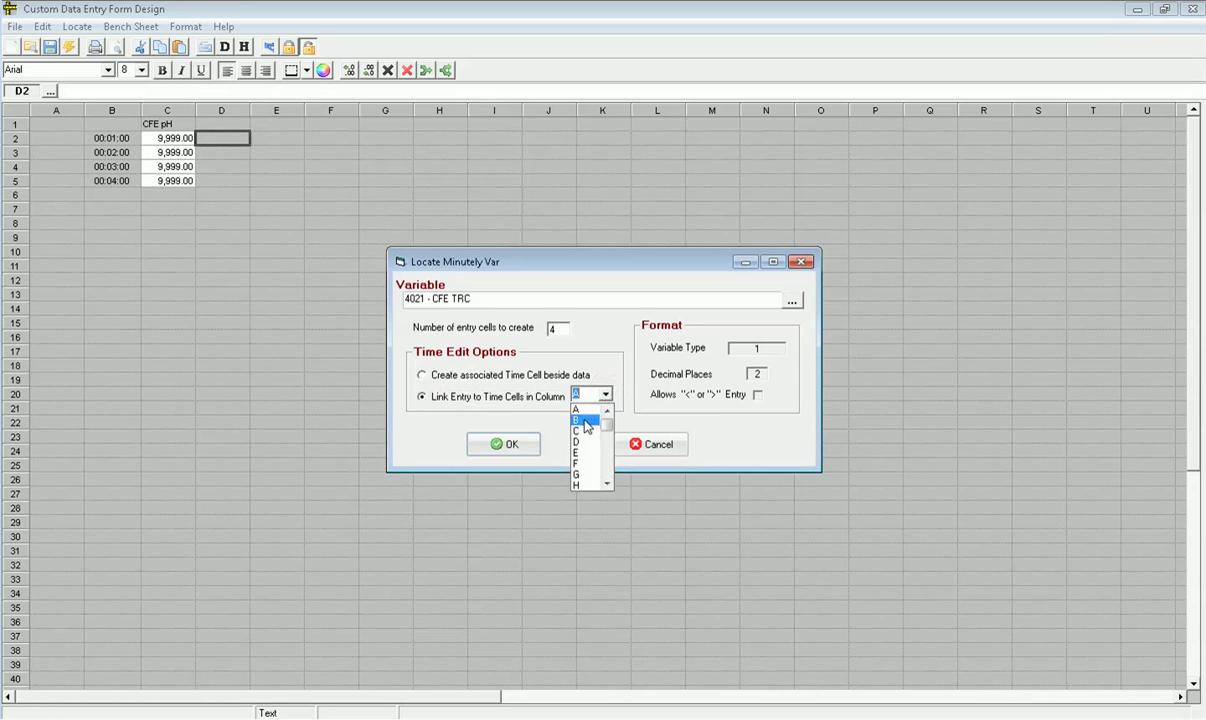
{"action": "left_click", "coordinate": [584, 420]}
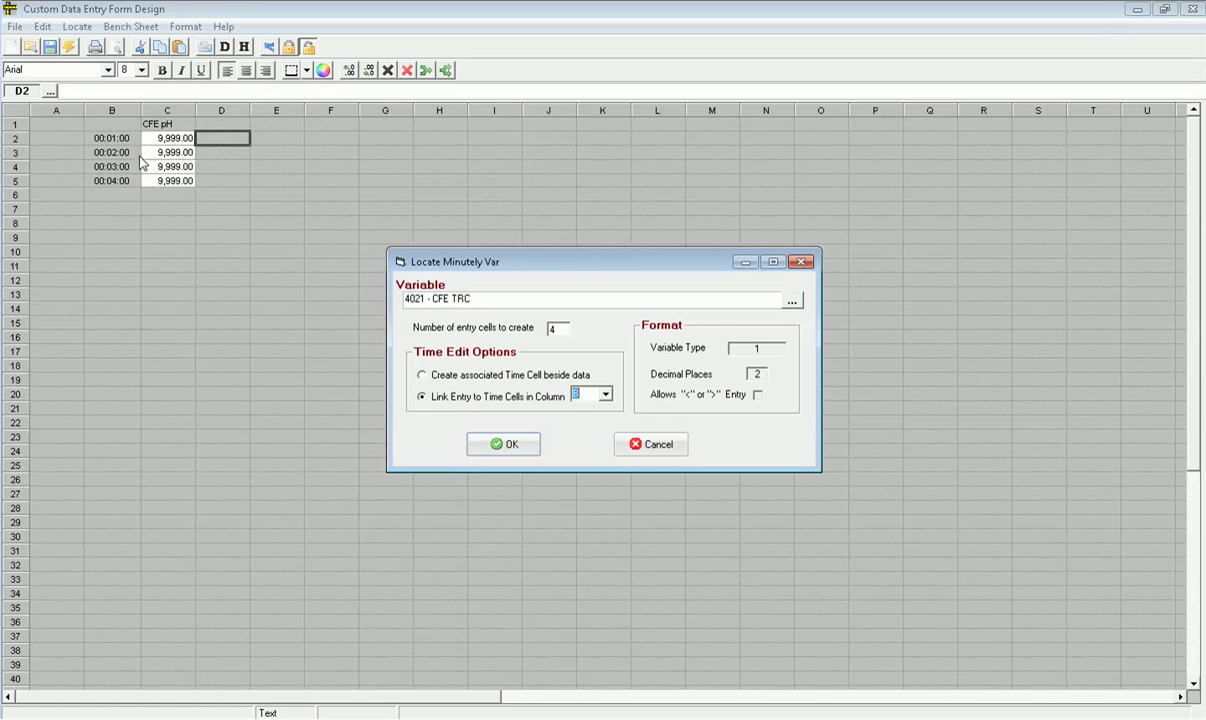
{"action": "left_click", "coordinate": [508, 449]}
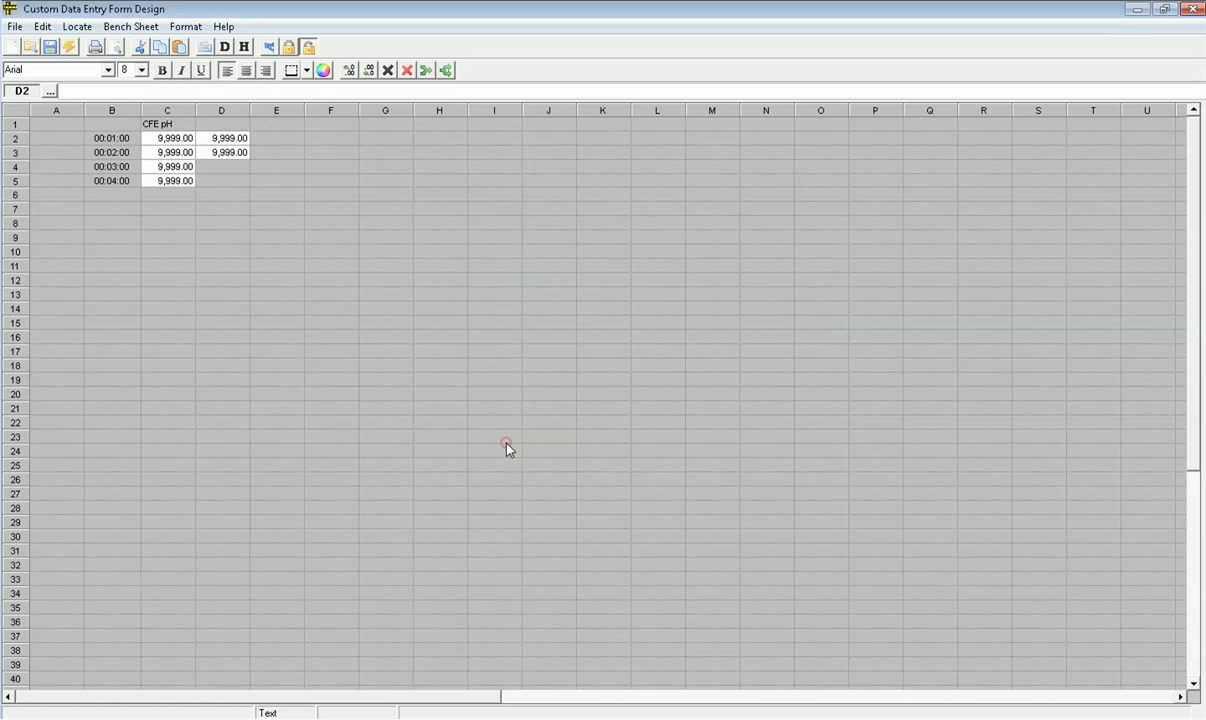
Enter the heading CFE TRC in cell D1 above the second column of entry cells
{"action": "left_click", "coordinate": [230, 127]}
{"action": "type", "text": "CD"}
{"action": "key", "text": "BackSpace"}
{"action": "type", "text": "FE"}
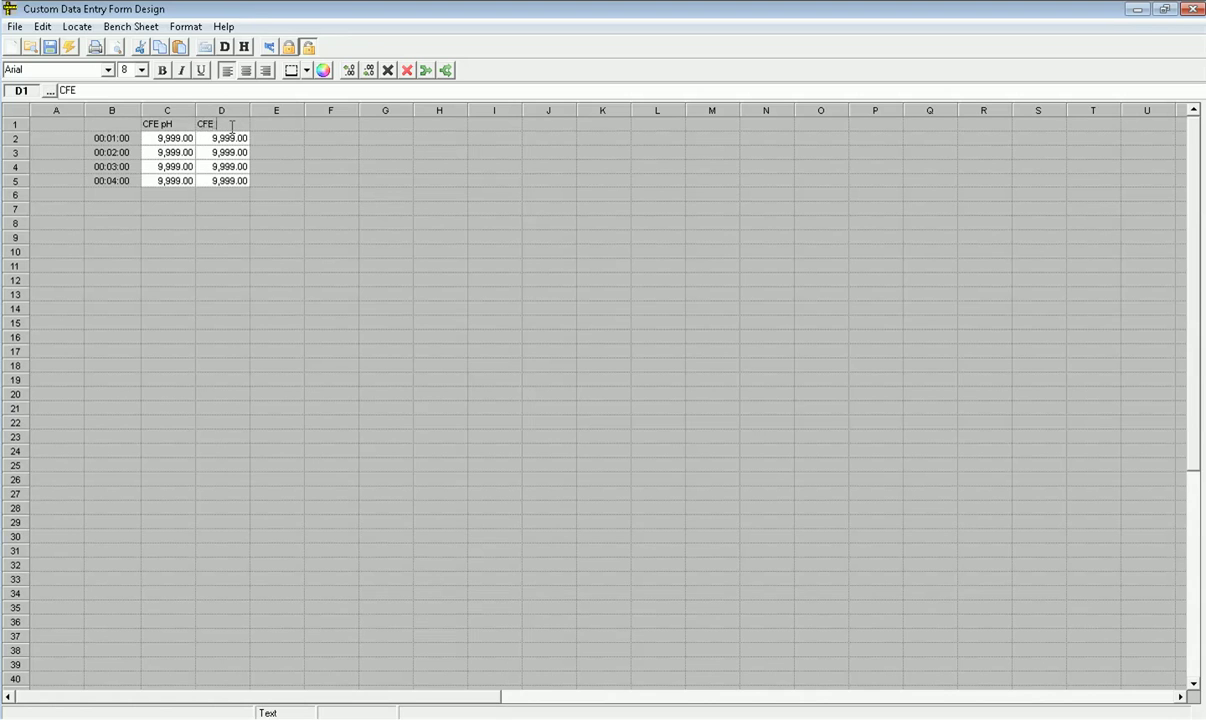
{"action": "type", "text": " TRC"}
{"action": "left_click", "coordinate": [120, 209]}
Set the first time cell, B2, to 00:08:00
{"action": "left_click", "coordinate": [122, 137]}
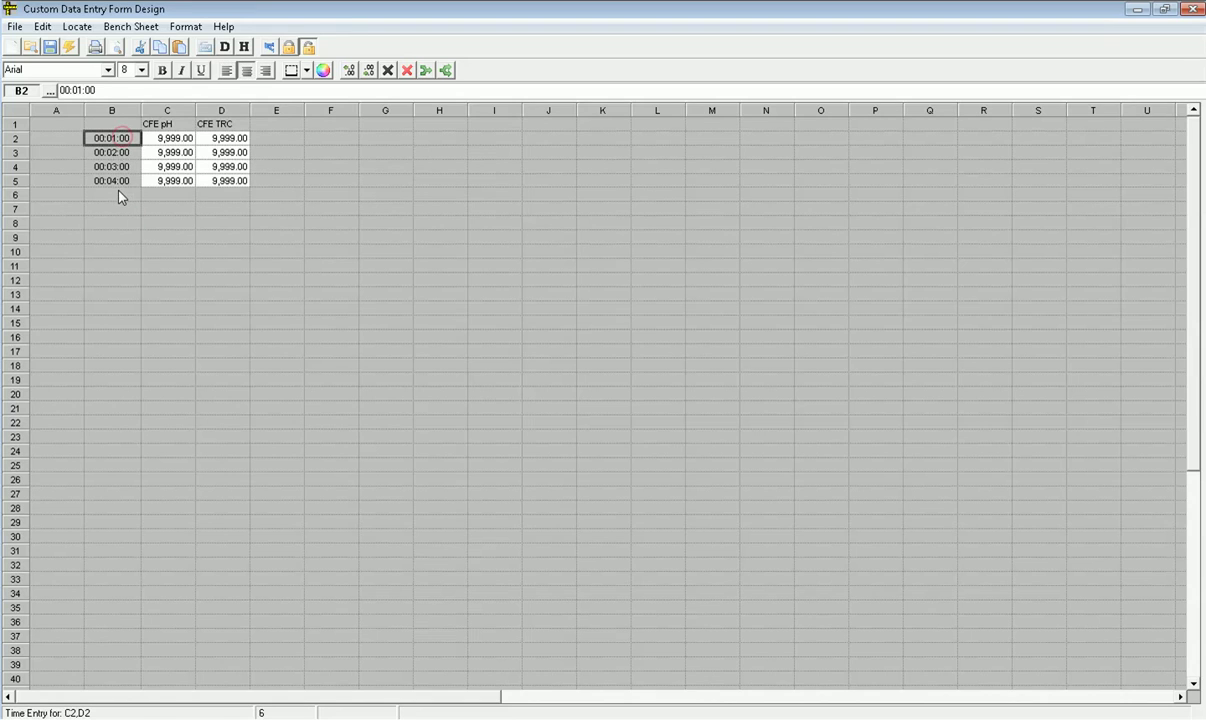
{"action": "left_click", "coordinate": [79, 91]}
{"action": "key", "text": "BackSpace"}
{"action": "type", "text": "8"}
{"action": "left_click", "coordinate": [139, 258]}
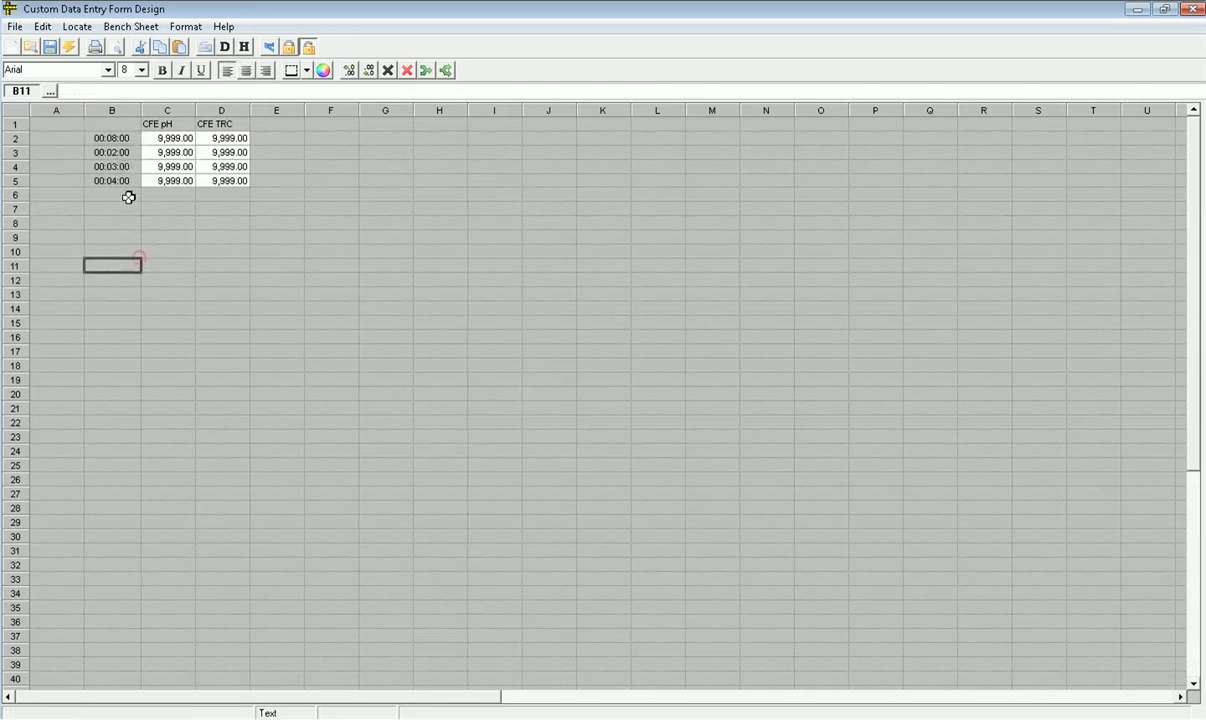
Set the second time cell, B3, to 08:02:00
{"action": "left_click", "coordinate": [104, 152]}
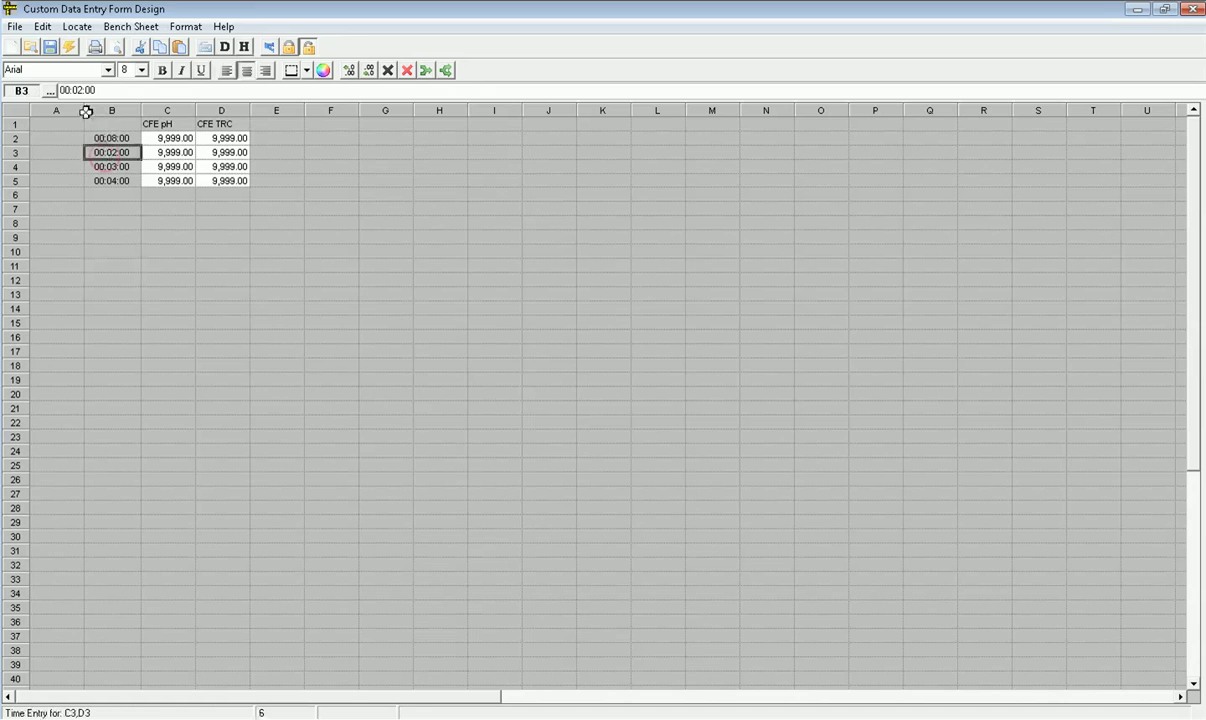
{"action": "left_click_drag", "start_coordinate": [78, 91], "coordinate": [71, 91]}
{"action": "type", "text": "8"}
{"action": "key", "text": "BackSpace"}
{"action": "type", "text": "8"}
{"action": "key", "text": "BackSpace"}
{"action": "type", "text": "0"}
Correct the time in cell B2 to 08:00:00
{"action": "left_click", "coordinate": [110, 136]}
{"action": "left_click", "coordinate": [65, 90]}
{"action": "key", "text": "BackSpace"}
{"action": "type", "text": "8"}
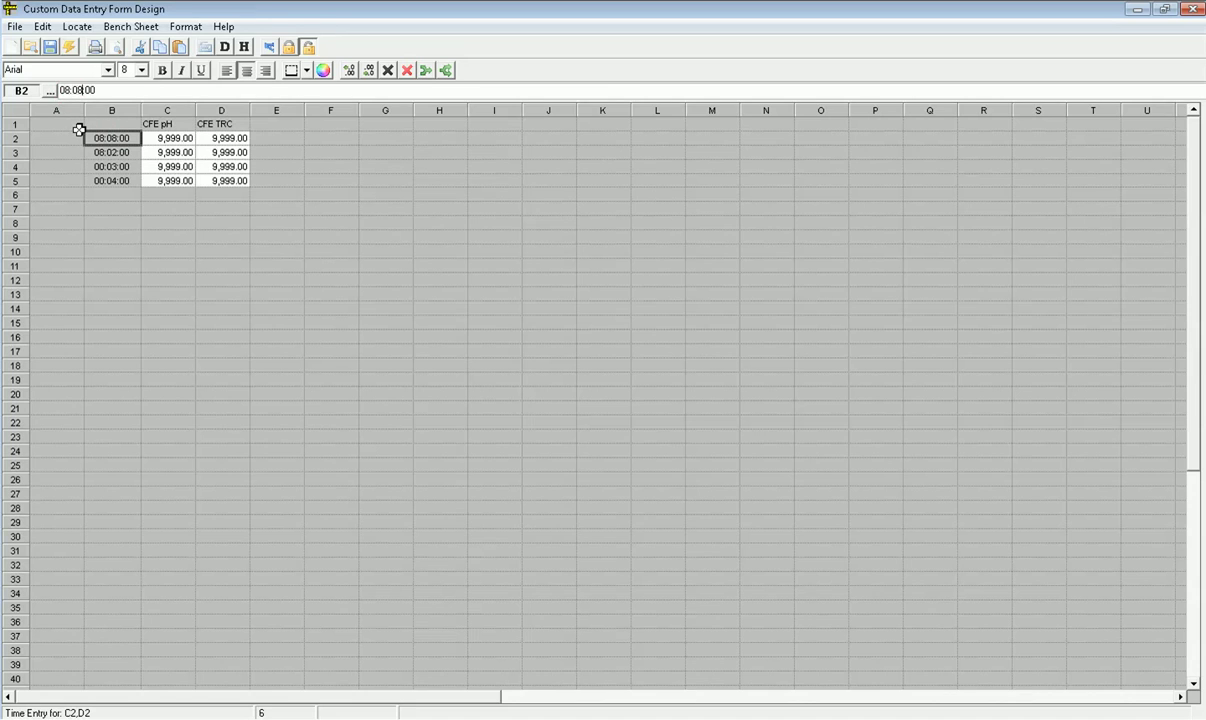
{"action": "key", "text": "BackSpace"}
{"action": "type", "text": "00"}
{"action": "left_click", "coordinate": [118, 237]}
Set the third time cell, B4, to 16:00:00
{"action": "left_click", "coordinate": [100, 166]}
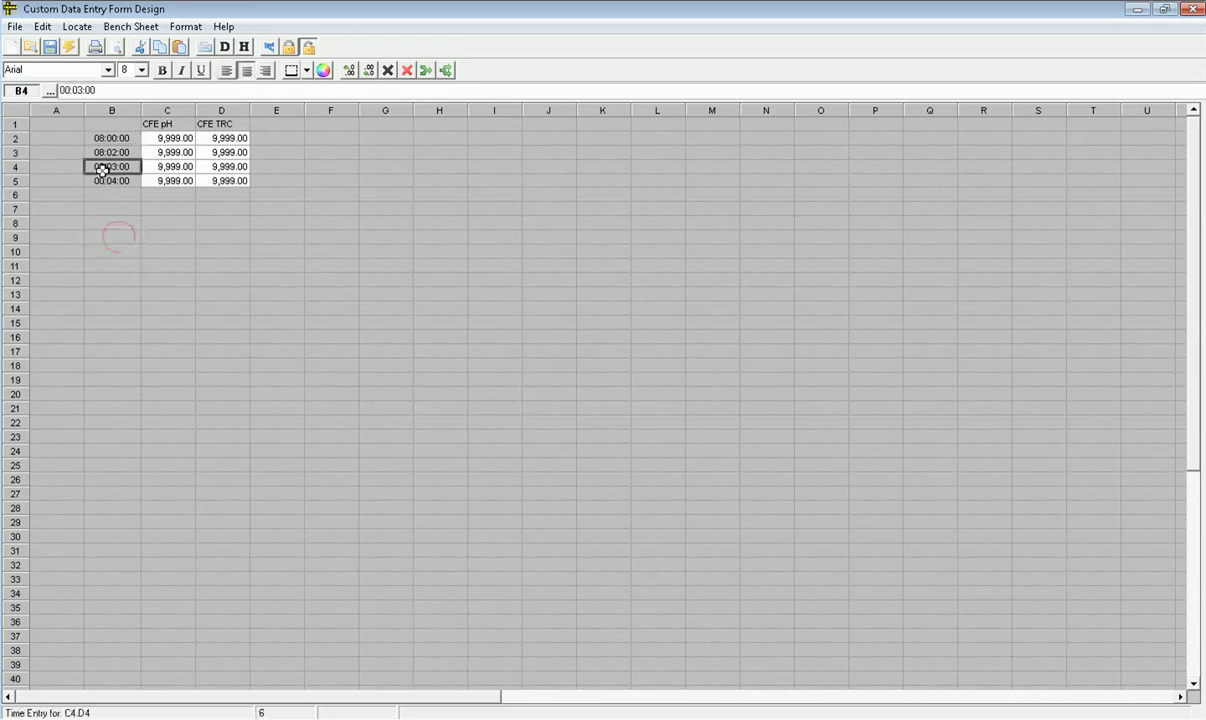
{"action": "left_click", "coordinate": [67, 90]}
{"action": "type", "text": "16"}
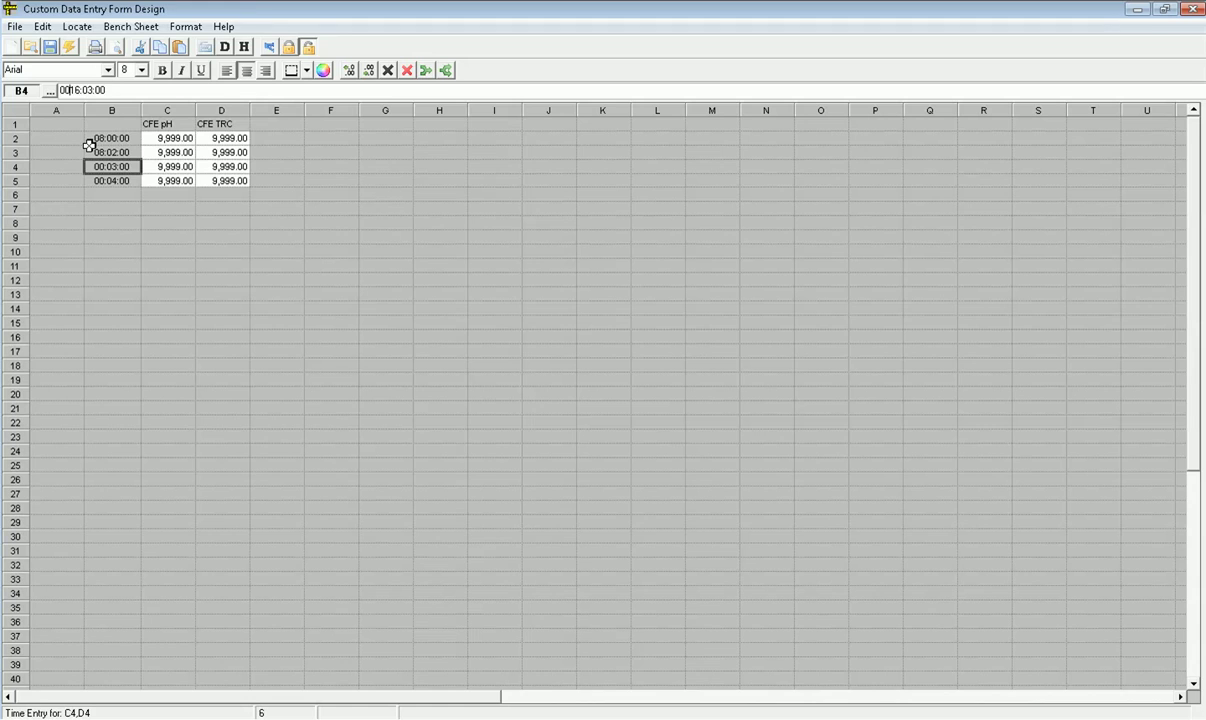
{"action": "key", "text": "BackSpace"}
{"action": "key", "text": "BackSpace"}
{"action": "key", "text": "BackSpace"}
{"action": "type", "text": "0"}
Set the fourth time cell, B5, to 16:02:00
{"action": "left_click", "coordinate": [97, 182]}
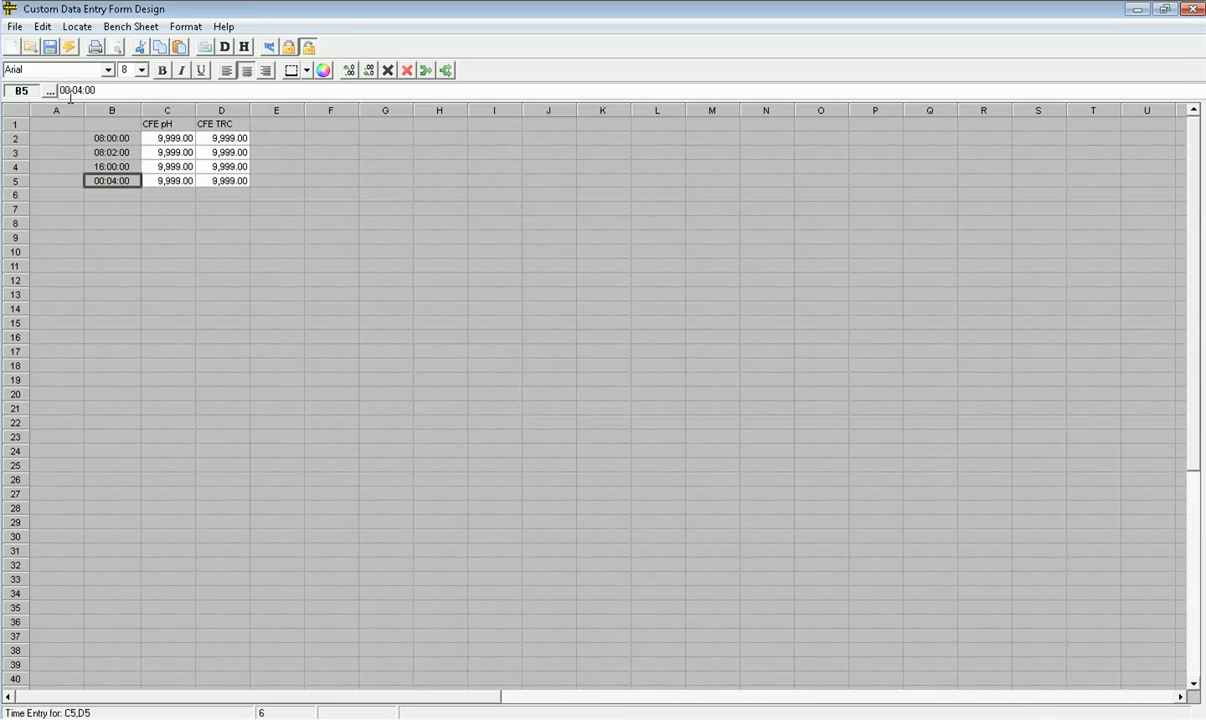
{"action": "left_click", "coordinate": [70, 90]}
{"action": "key", "text": "BackSpace"}
{"action": "key", "text": "BackSpace"}
{"action": "key", "text": "BackSpace"}
{"action": "type", "text": "16:"}
{"action": "key", "text": "BackSpace"}
{"action": "type", "text": "2"}
{"action": "key", "text": "Tab"}
Add the note "Resample if needed" in cell E5 beside the 16:02:00 row
{"action": "left_click", "coordinate": [262, 181]}
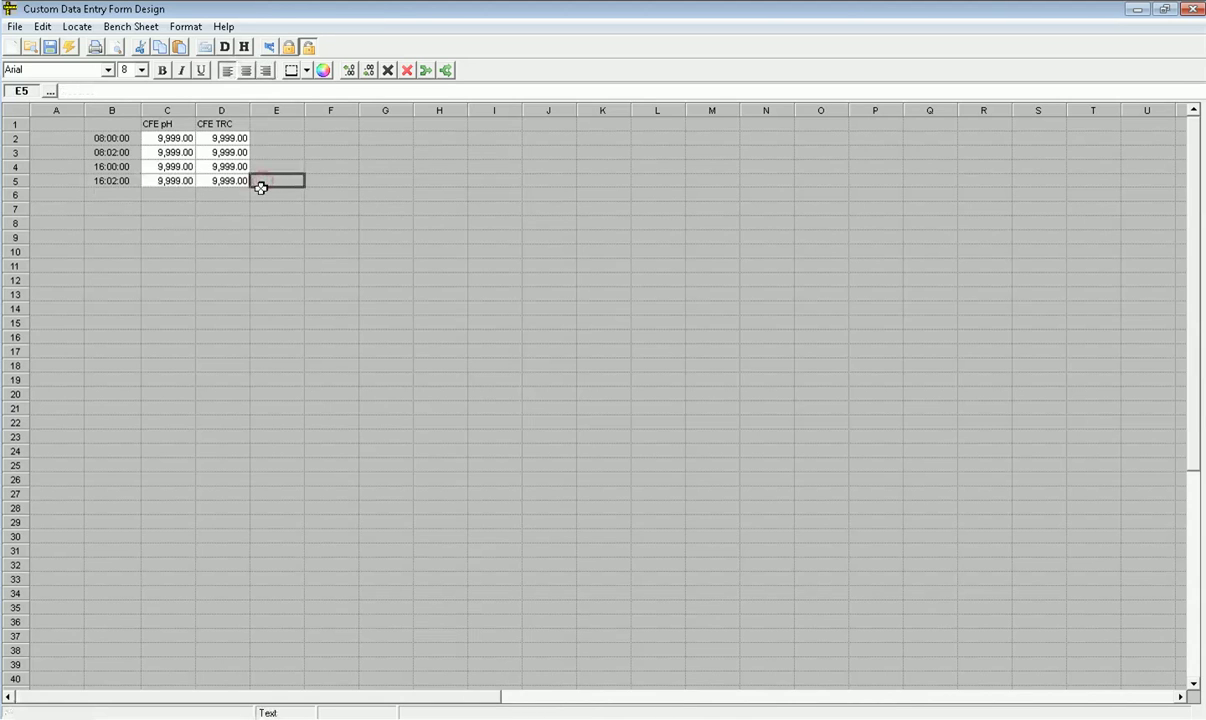
{"action": "type", "text": "Resample if needed"}
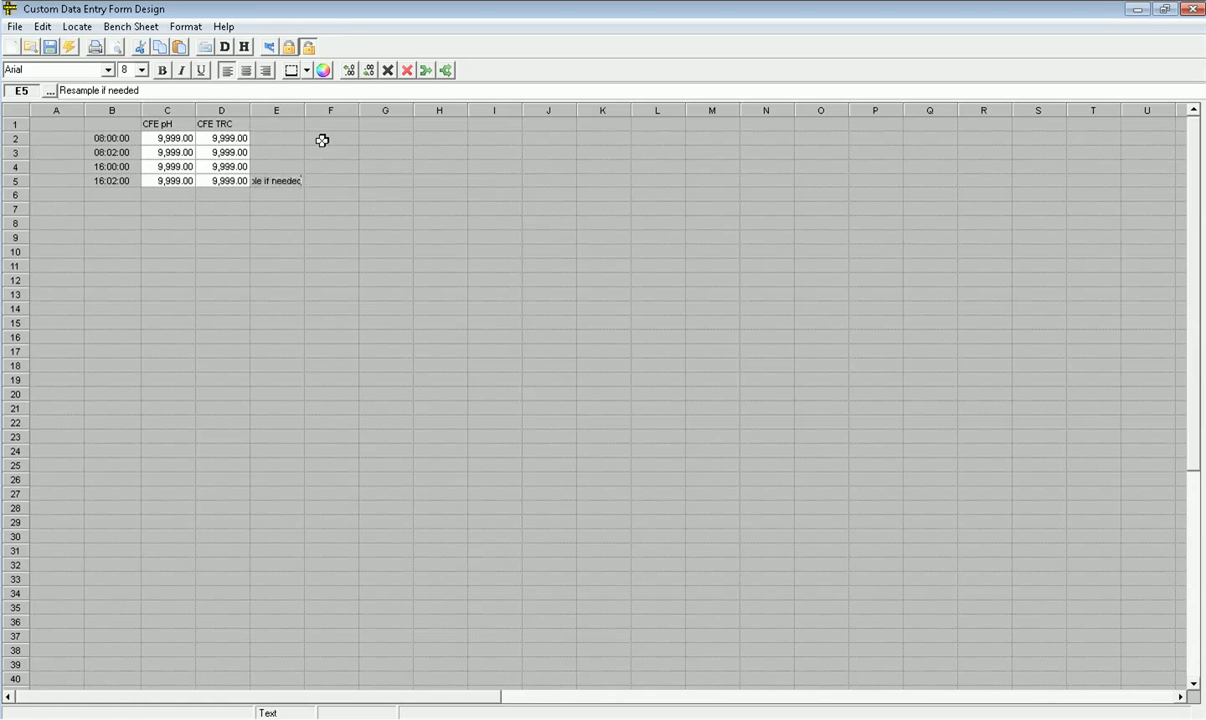
{"action": "key", "text": "Tab"}
Add the same "Resample if needed" note in cell E3 beside the 08:02:00 row
{"action": "key", "text": "Up"}
{"action": "key", "text": "Up"}
{"action": "key", "text": "Left"}
{"action": "key", "text": "Left"}
{"action": "key", "text": "Down"}
{"action": "key", "text": "Right"}
{"action": "key", "text": "Down"}
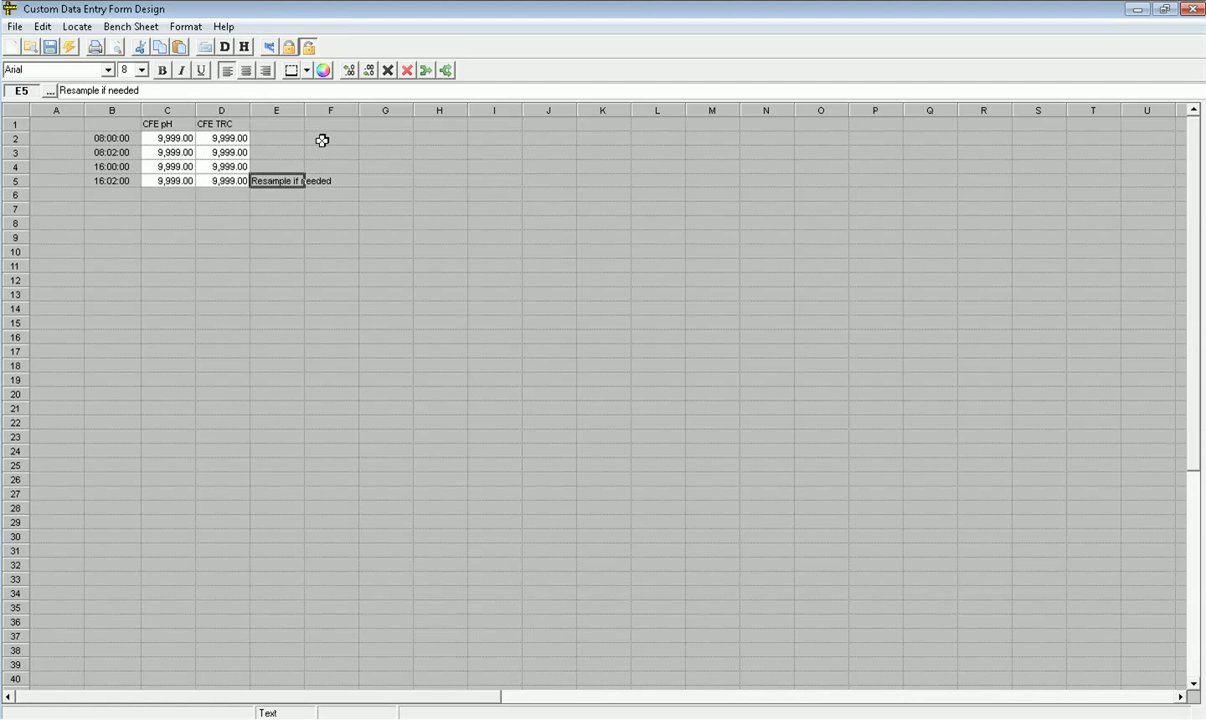
{"action": "key", "text": "Up"}
{"action": "key", "text": "Up"}
{"action": "type", "text": "Resample if needed"}
{"action": "key", "text": "Down"}
{"action": "key", "text": "Down"}
{"action": "key", "text": "Down"}
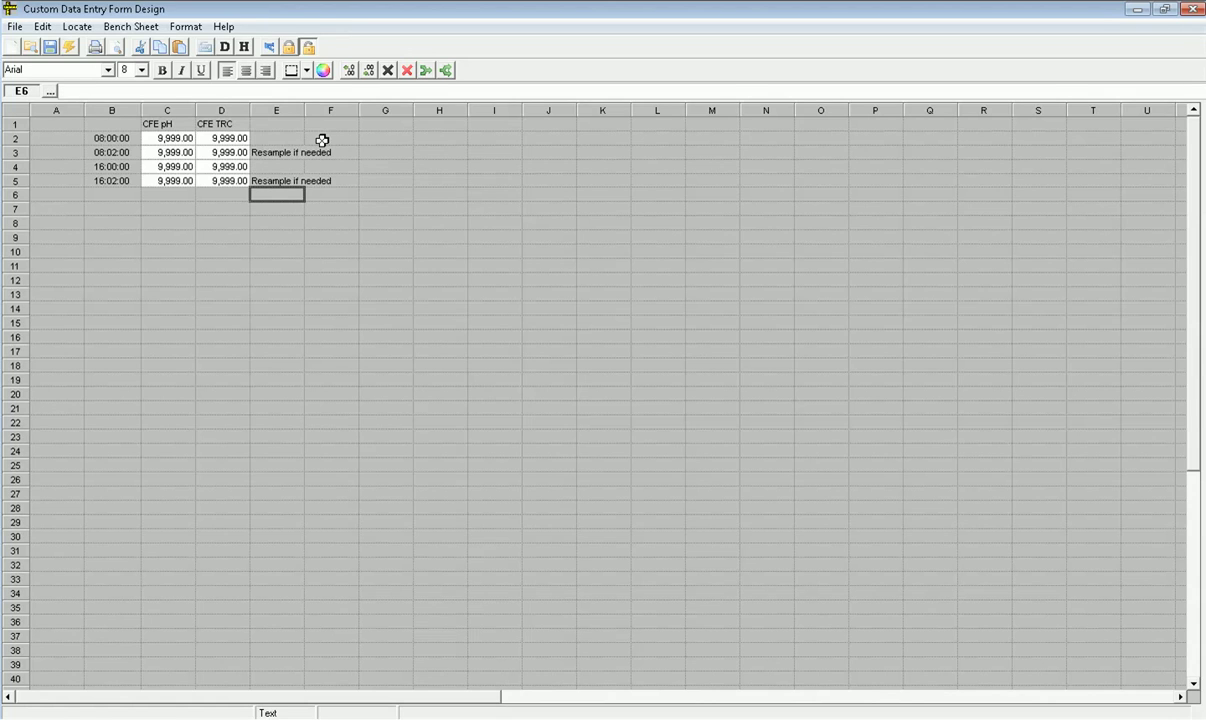
Center the CFE pH and CFE TRC headings in cells C1 and D1
{"action": "left_click", "coordinate": [163, 122]}
{"action": "left_click_drag", "start_coordinate": [189, 122], "coordinate": [212, 119]}
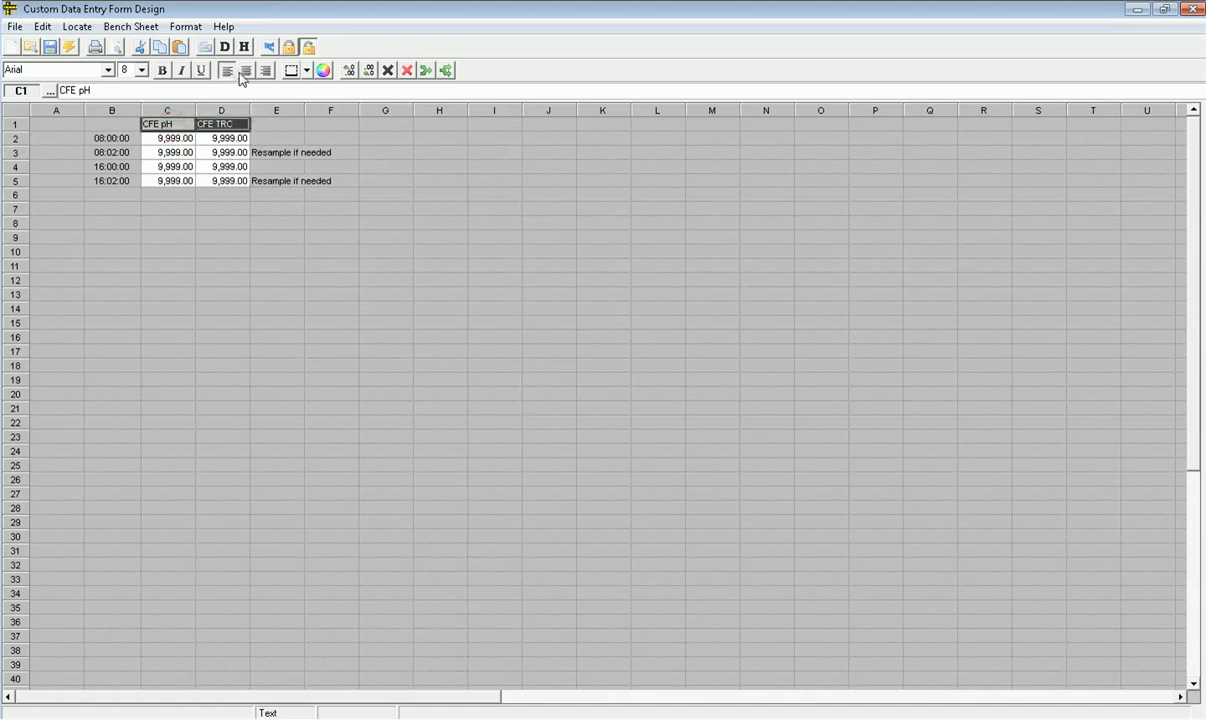
{"action": "left_click", "coordinate": [245, 72]}
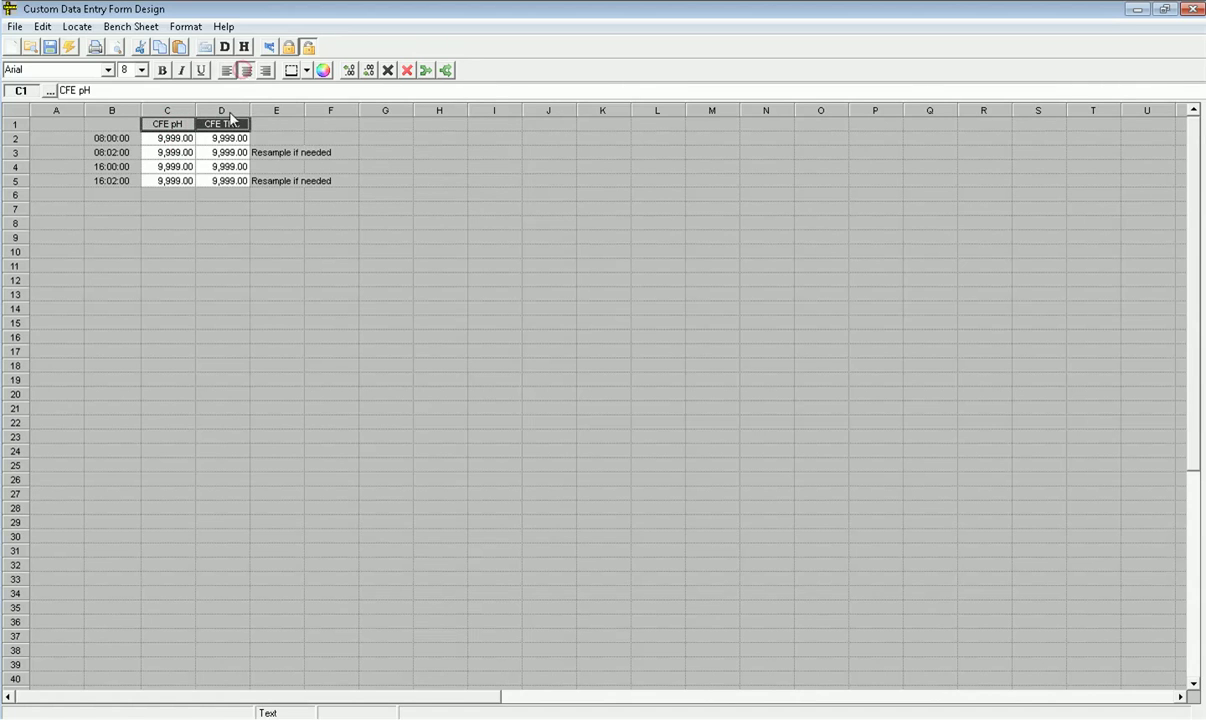
{"action": "left_click", "coordinate": [197, 220]}
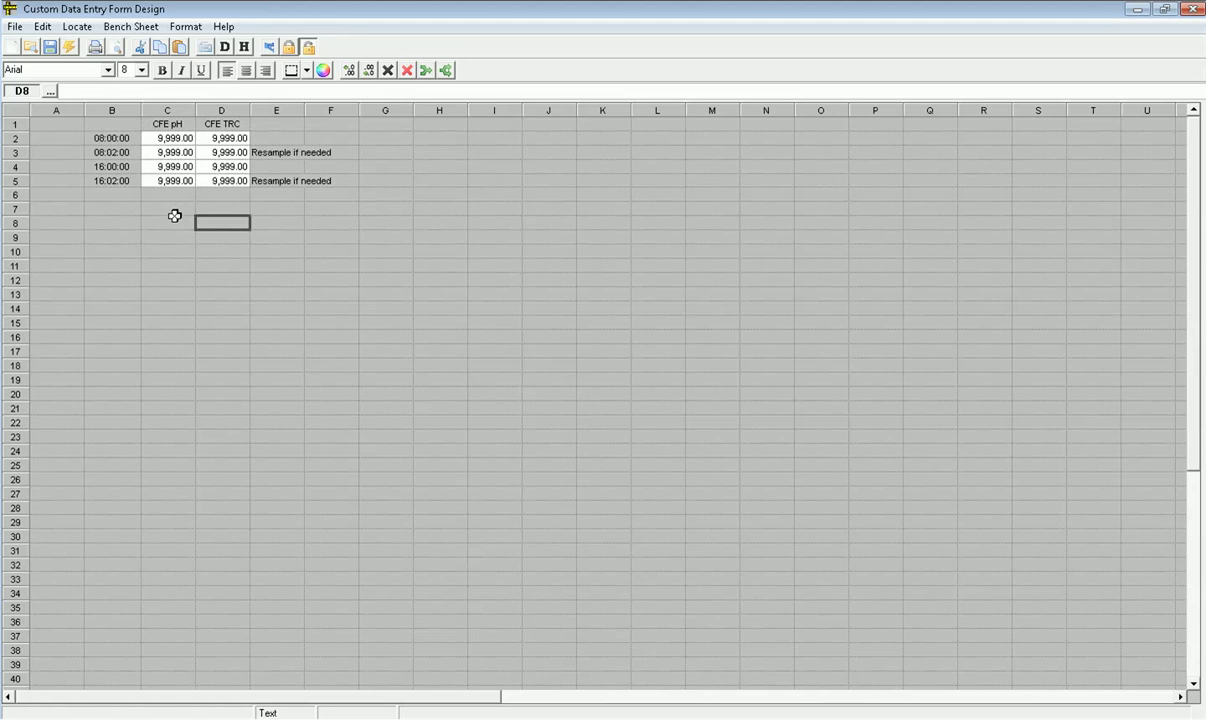
Save the form design as T2 in the Custom Data Entry group and close the form designer
{"action": "left_click", "coordinate": [50, 47]}
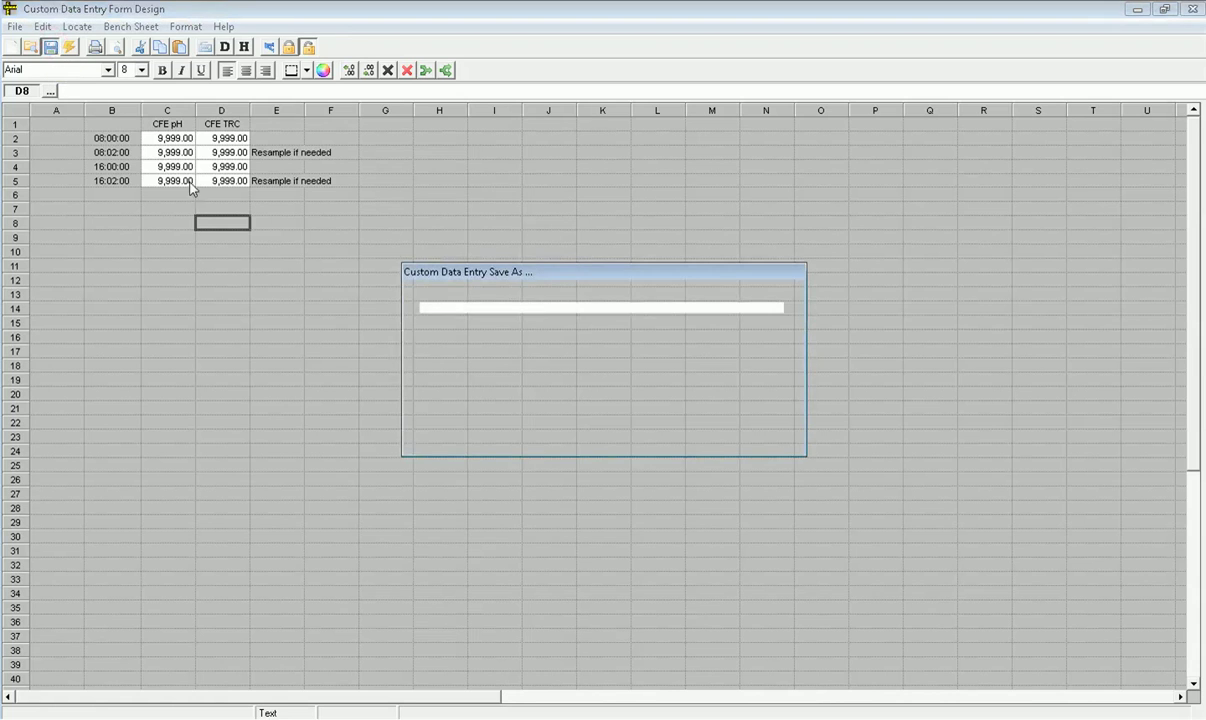
{"action": "type", "text": "T2"}
{"action": "left_click", "coordinate": [520, 361]}
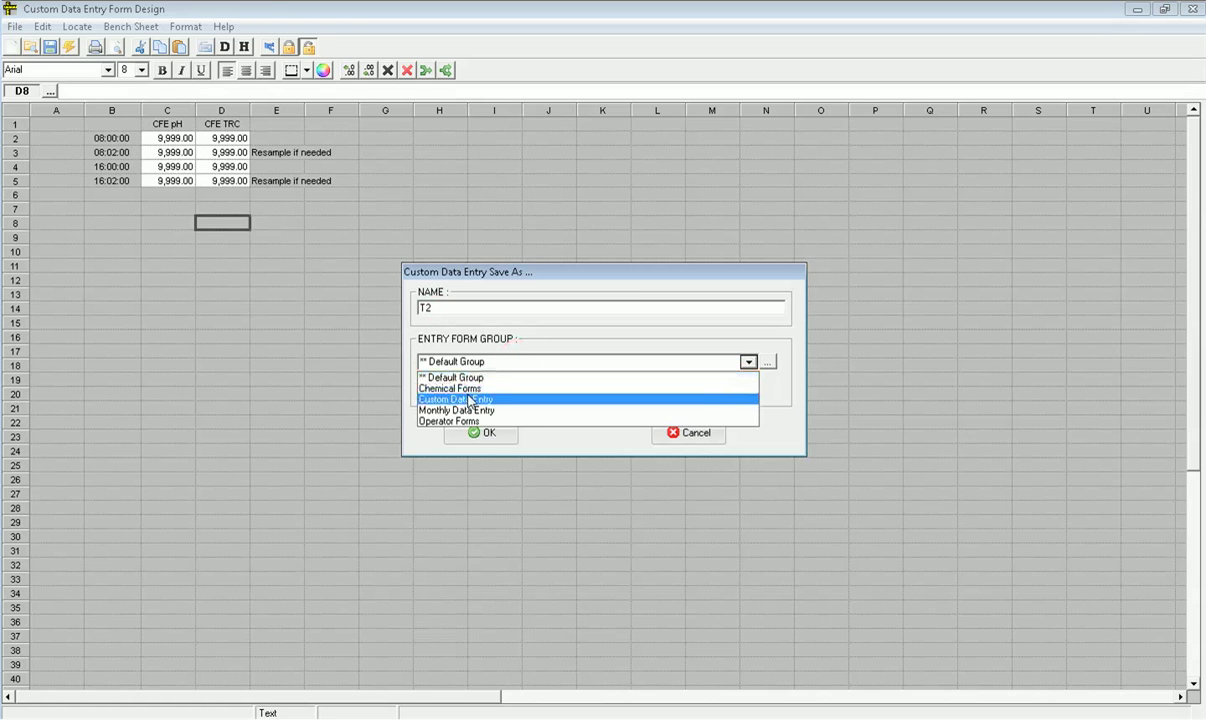
{"action": "left_click", "coordinate": [469, 399]}
{"action": "left_click", "coordinate": [480, 431]}
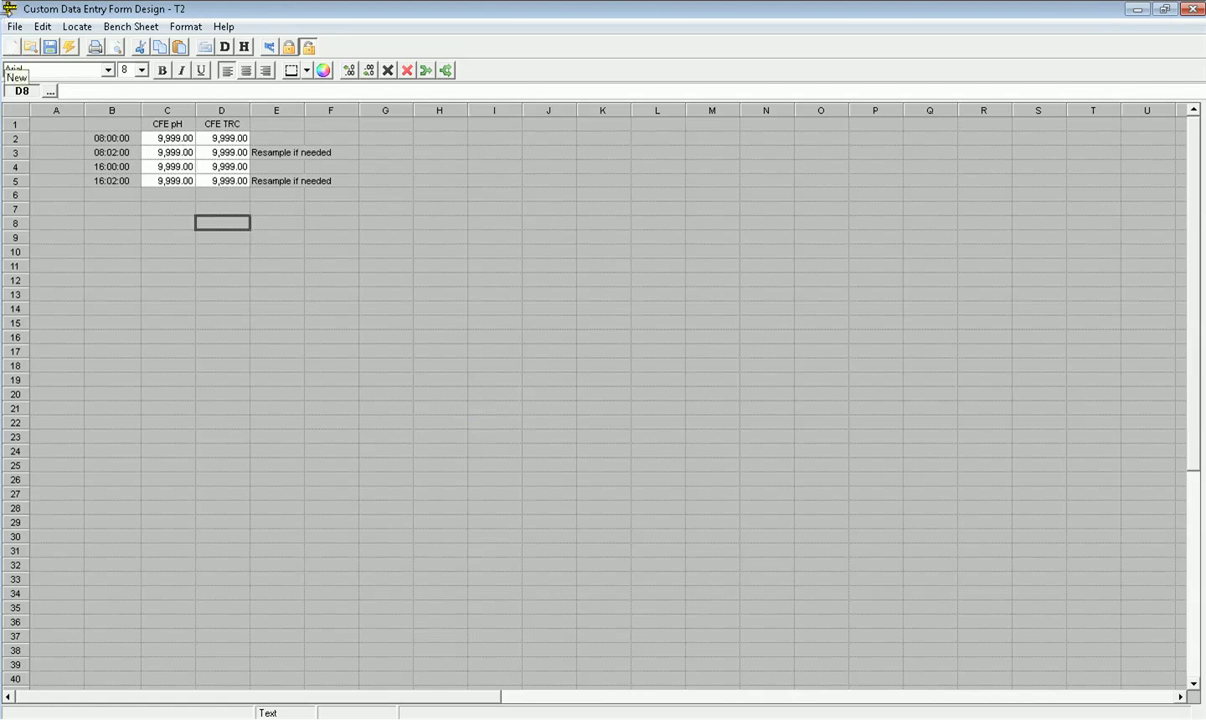
{"action": "left_click", "coordinate": [10, 10]}
{"action": "left_click", "coordinate": [10, 10]}
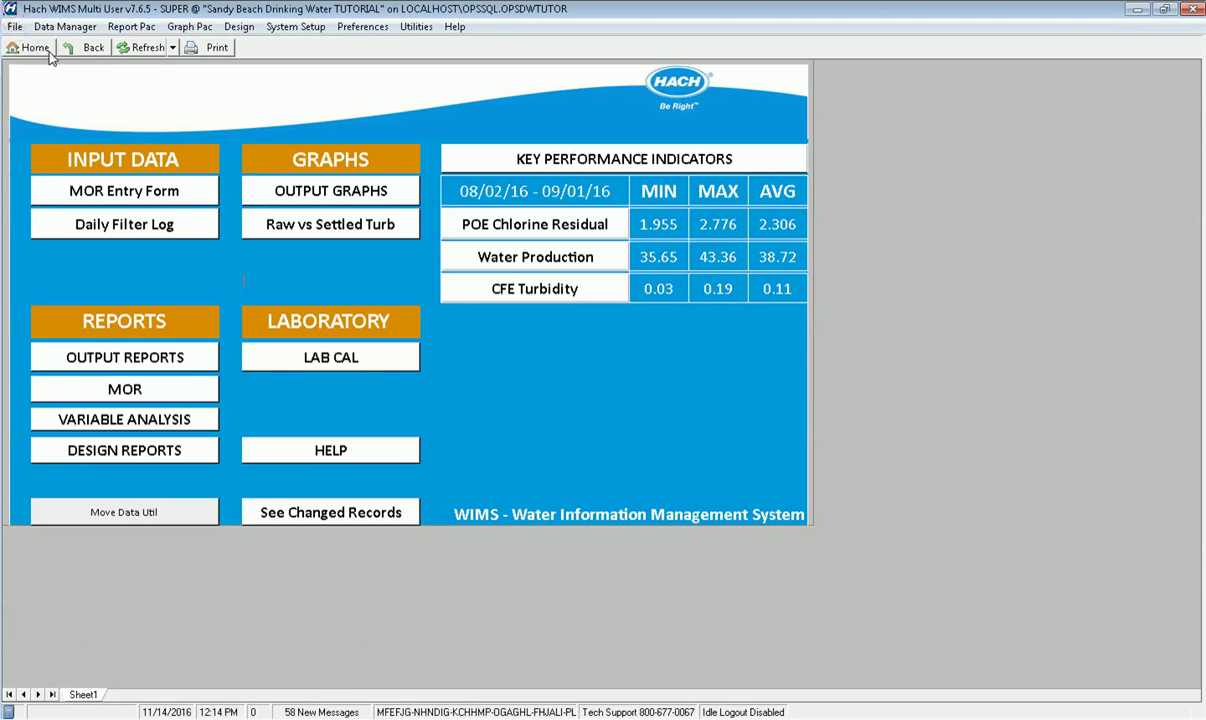
Open the T2 data entry form from the Custom Data Entry group
{"action": "left_click", "coordinate": [76, 27]}
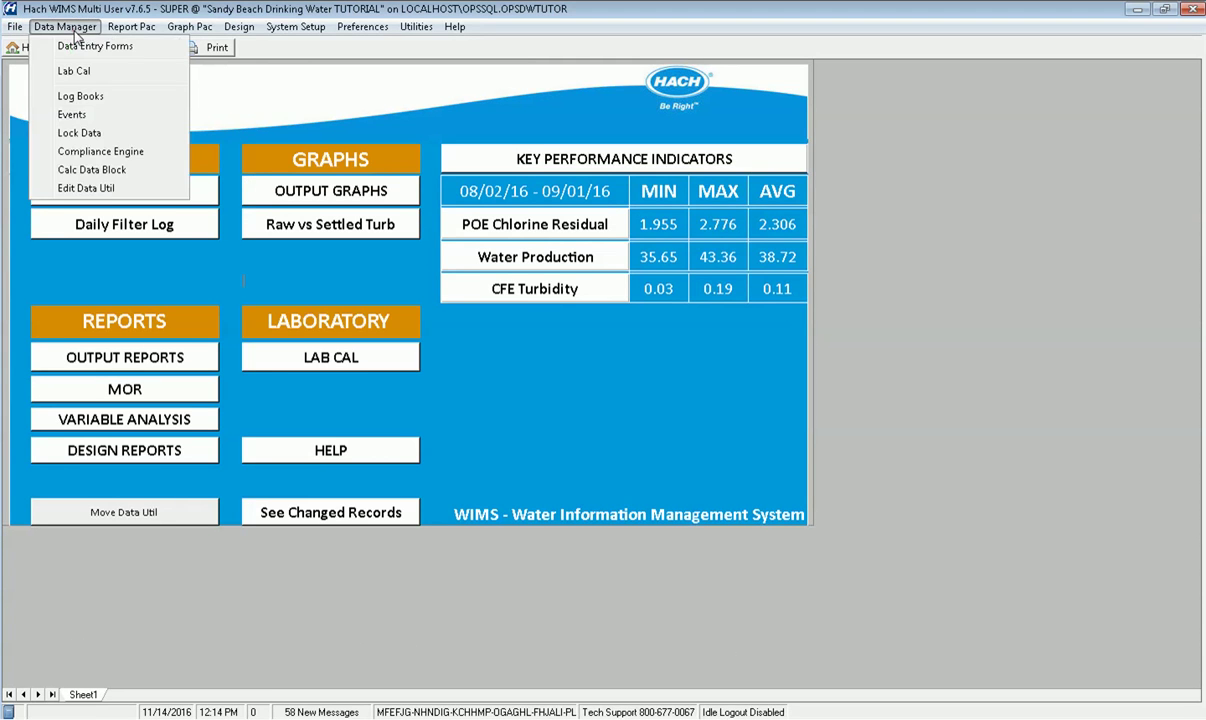
{"action": "left_click", "coordinate": [88, 46]}
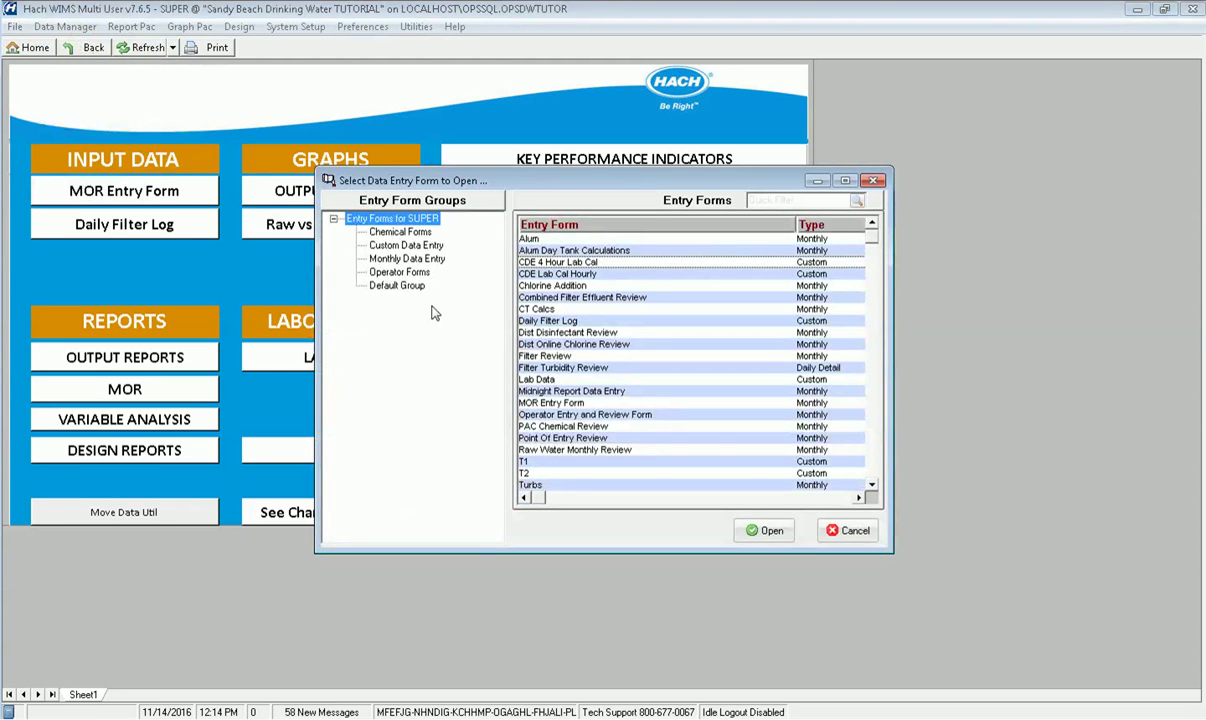
{"action": "left_click", "coordinate": [378, 246]}
{"action": "left_click", "coordinate": [527, 287]}
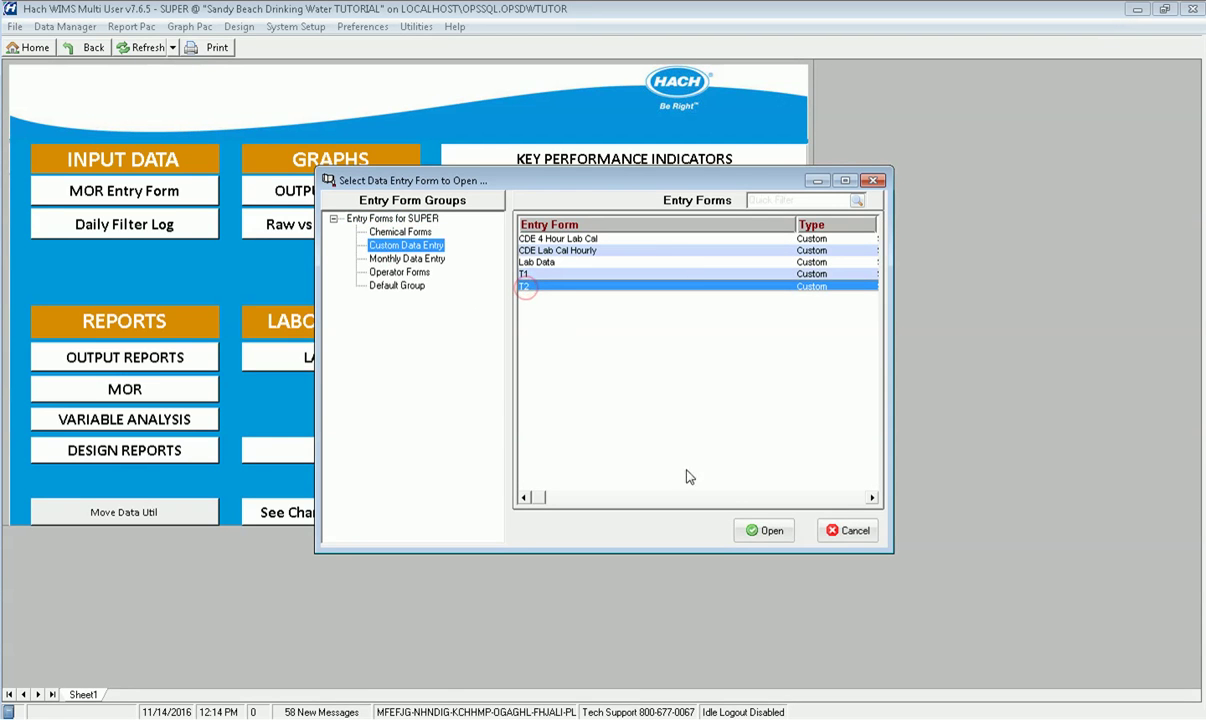
{"action": "left_click", "coordinate": [764, 530]}
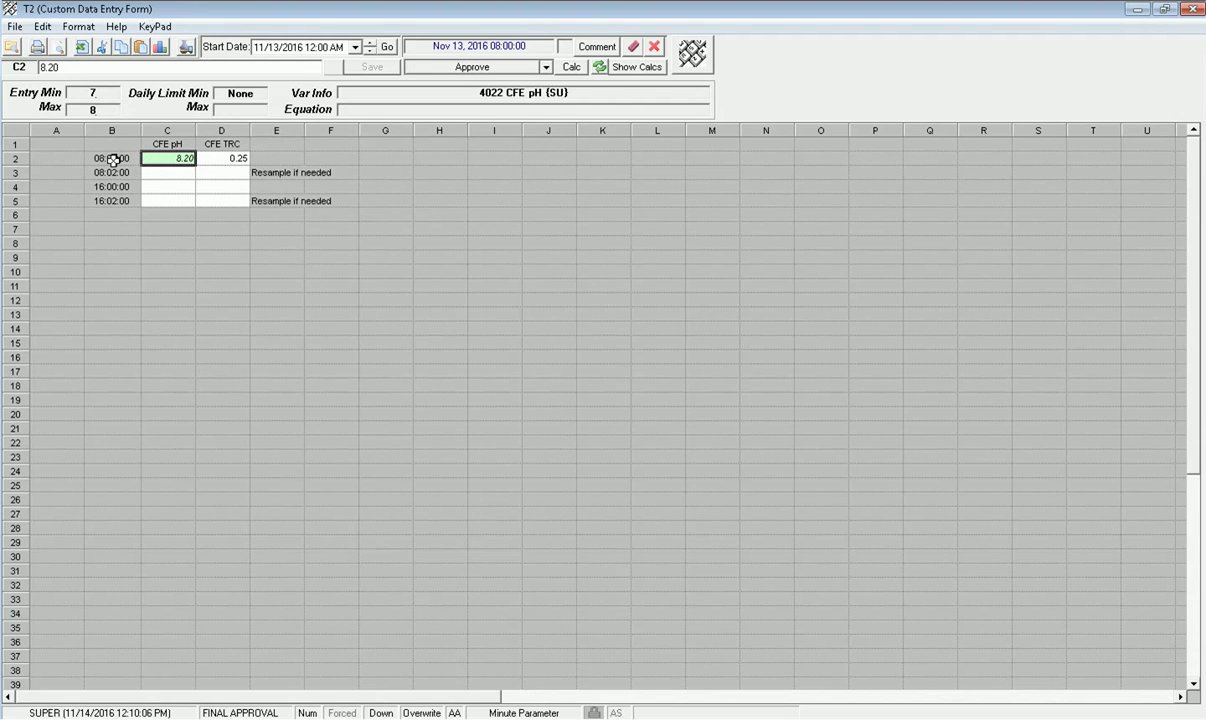
Enter a CFE pH of 7.9 and a CFE TRC of 0.24 in the 08:02:00 row
{"action": "left_click", "coordinate": [150, 172]}
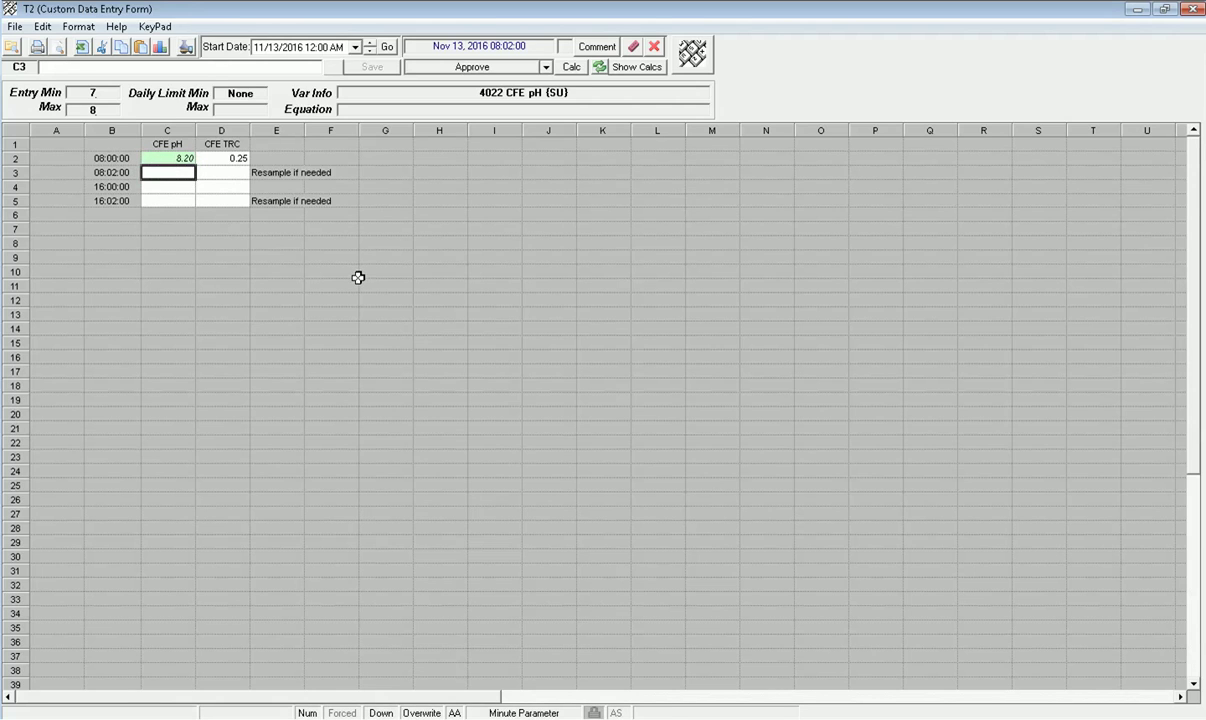
{"action": "type", "text": "7"}
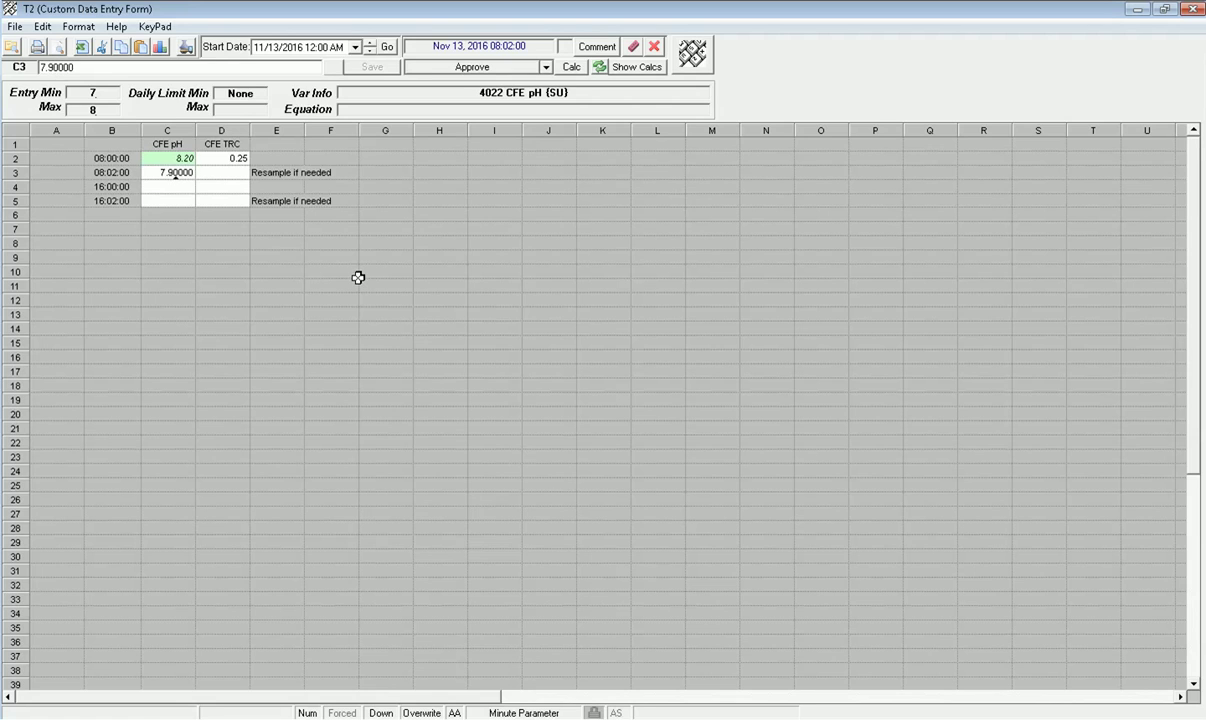
{"action": "type", "text": ".9"}
{"action": "key", "text": "Return"}
{"action": "key", "text": "Up"}
{"action": "key", "text": "Right"}
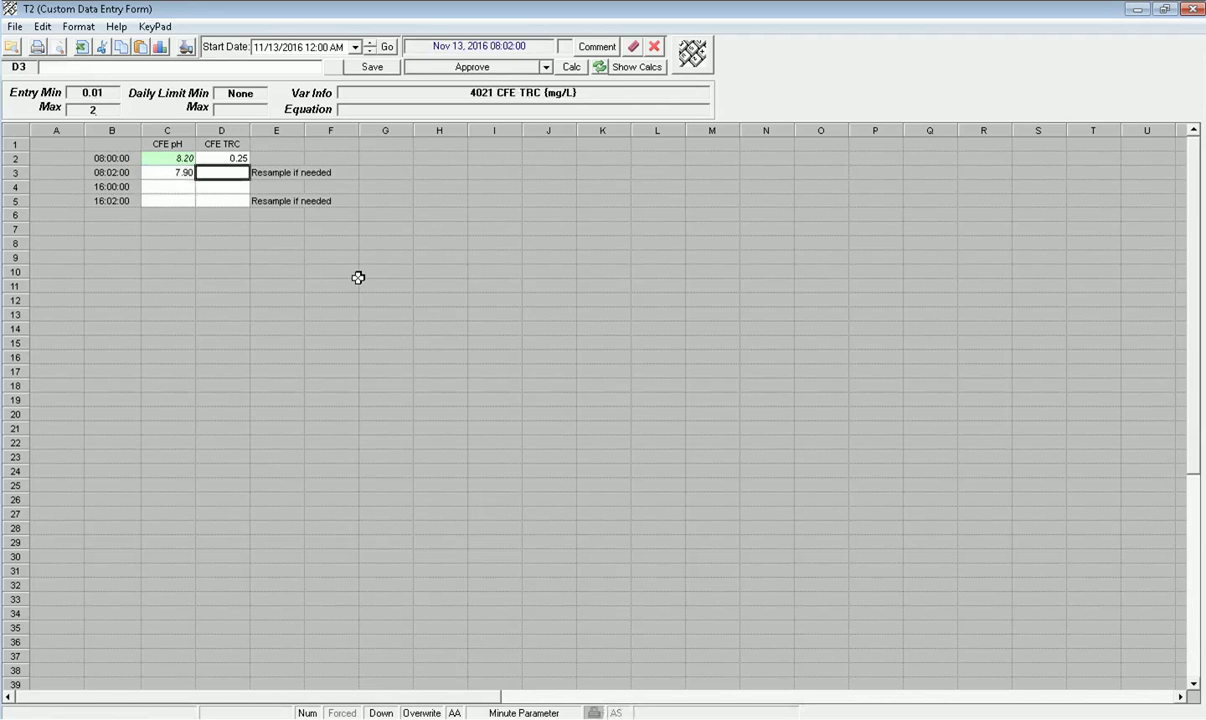
{"action": "type", "text": "0.24"}
{"action": "key", "text": "Return"}
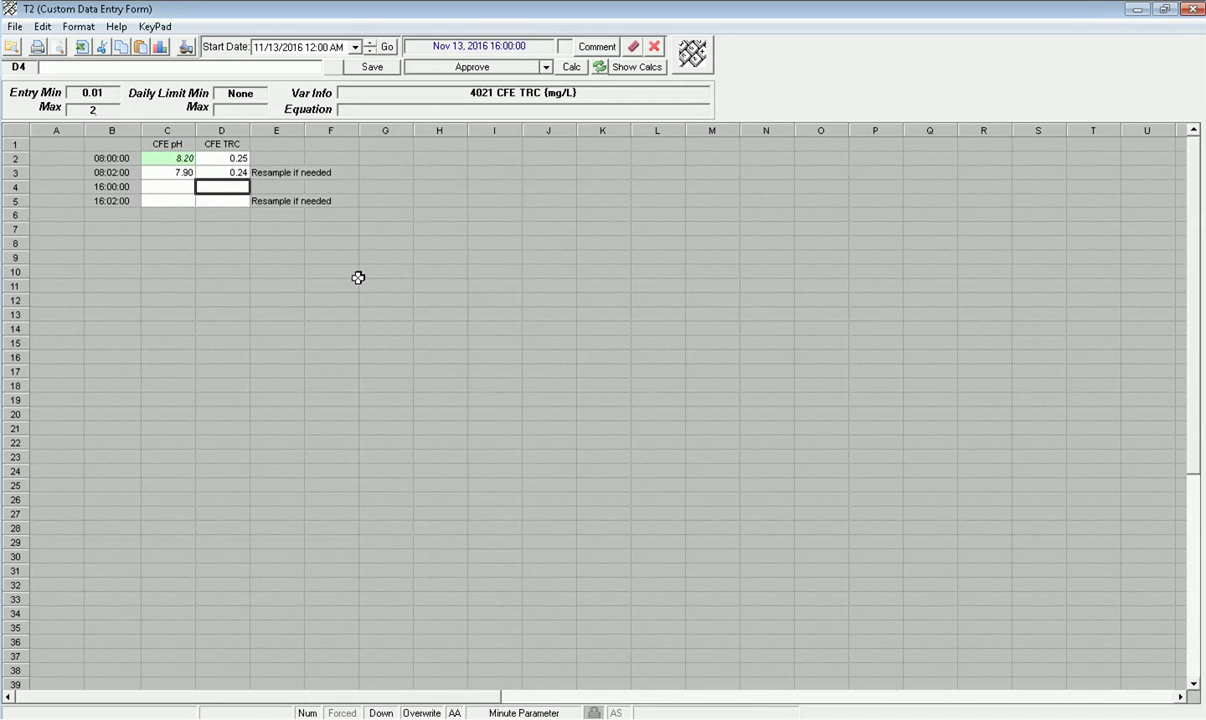
Enter a CFE pH of 7.5 and a CFE TRC of 0.27 in the 16:00:00 row and save the data
{"action": "left_click", "coordinate": [175, 187]}
{"action": "type", "text": "7.5"}
{"action": "key", "text": "Return"}
{"action": "key", "text": "Up"}
{"action": "key", "text": "Right"}
{"action": "type", "text": "0.27"}
{"action": "key", "text": "Return"}
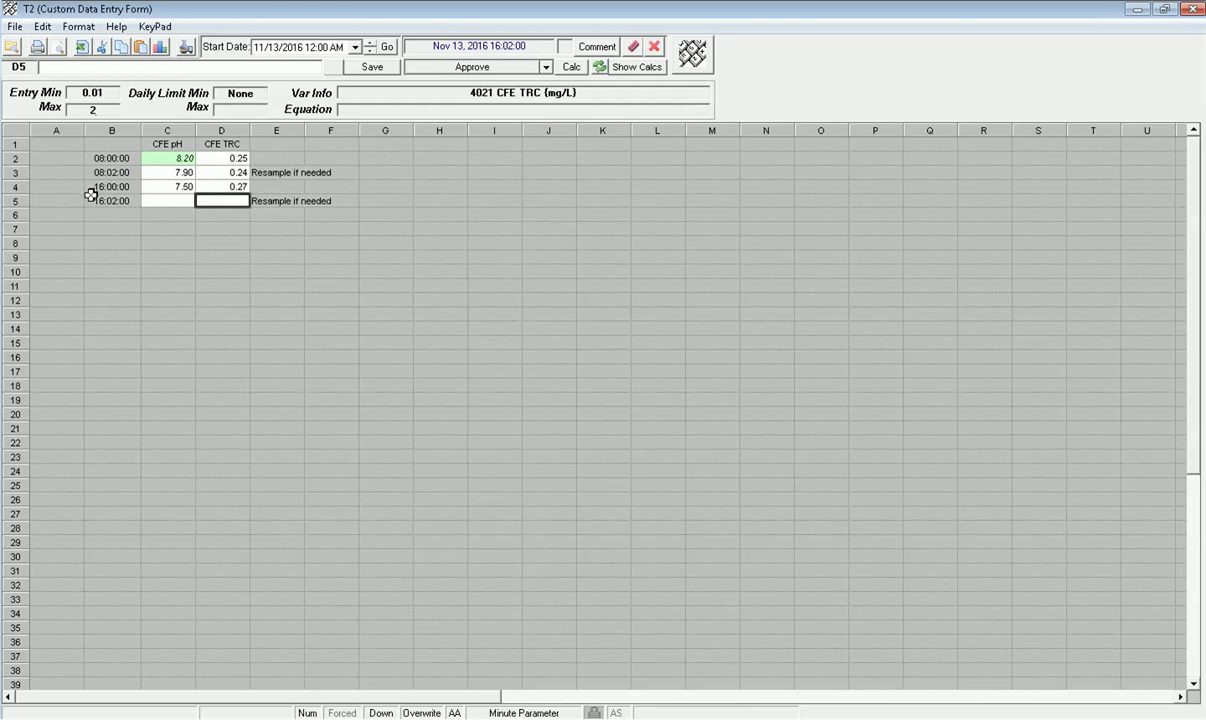
{"action": "left_click", "coordinate": [165, 228]}
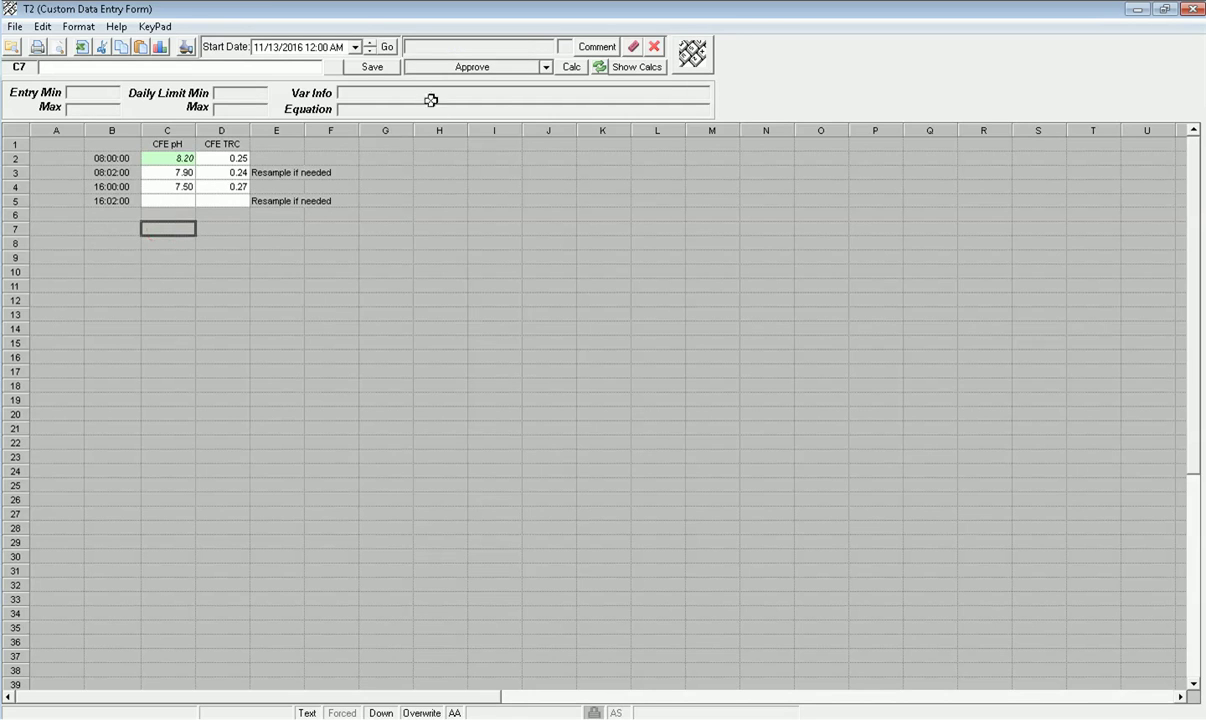
{"action": "left_click", "coordinate": [383, 70]}
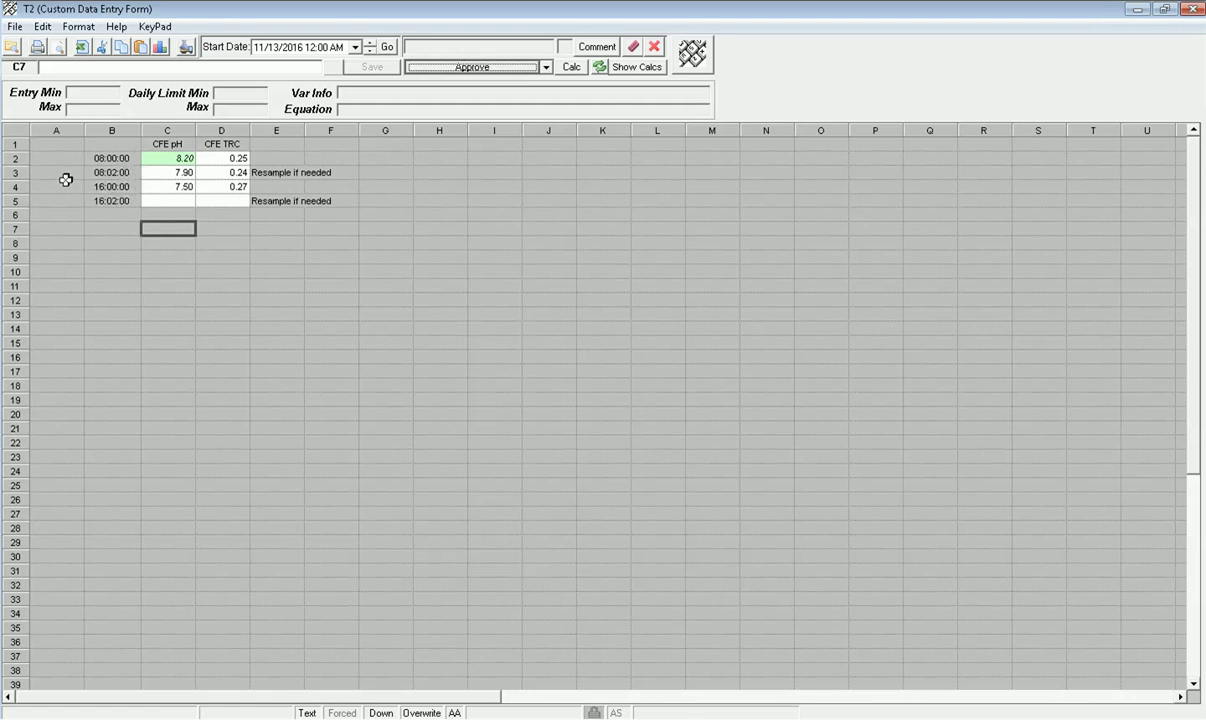
Change the first resample time in cell B3 to 08:05:00 and save the form data
{"action": "left_click", "coordinate": [99, 174]}
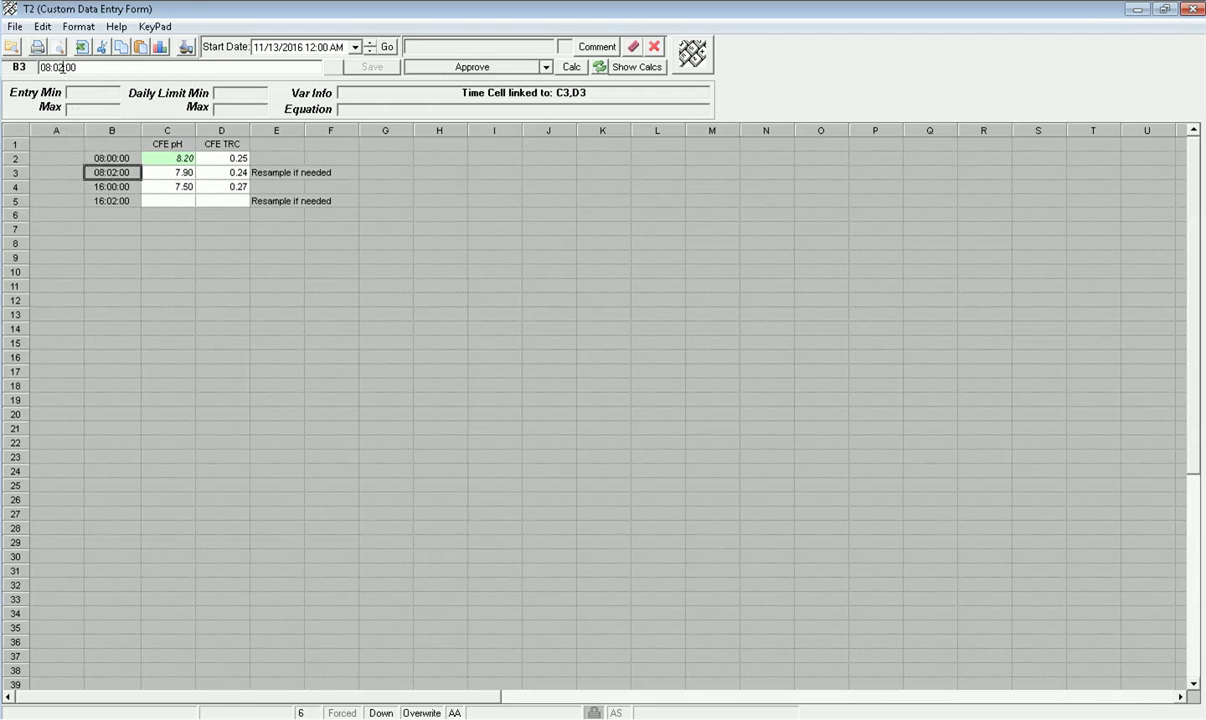
{"action": "left_click", "coordinate": [57, 67]}
{"action": "type", "text": "5"}
{"action": "key", "text": "Return"}
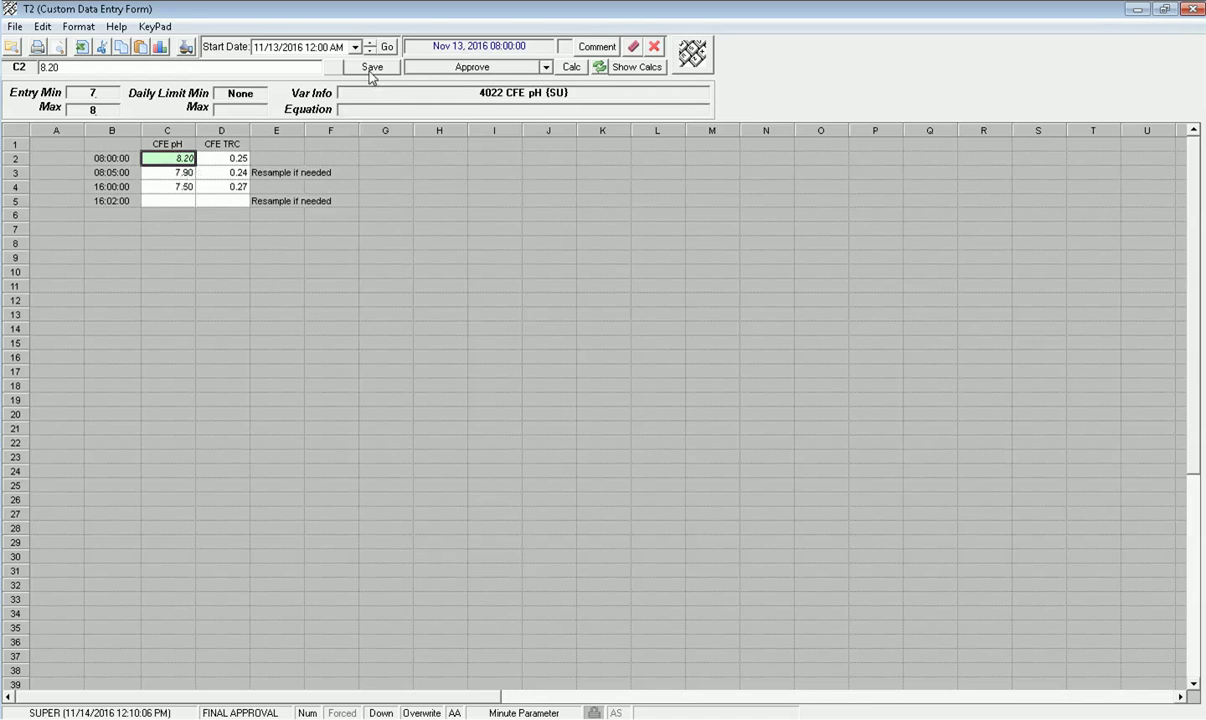
{"action": "left_click", "coordinate": [370, 70]}
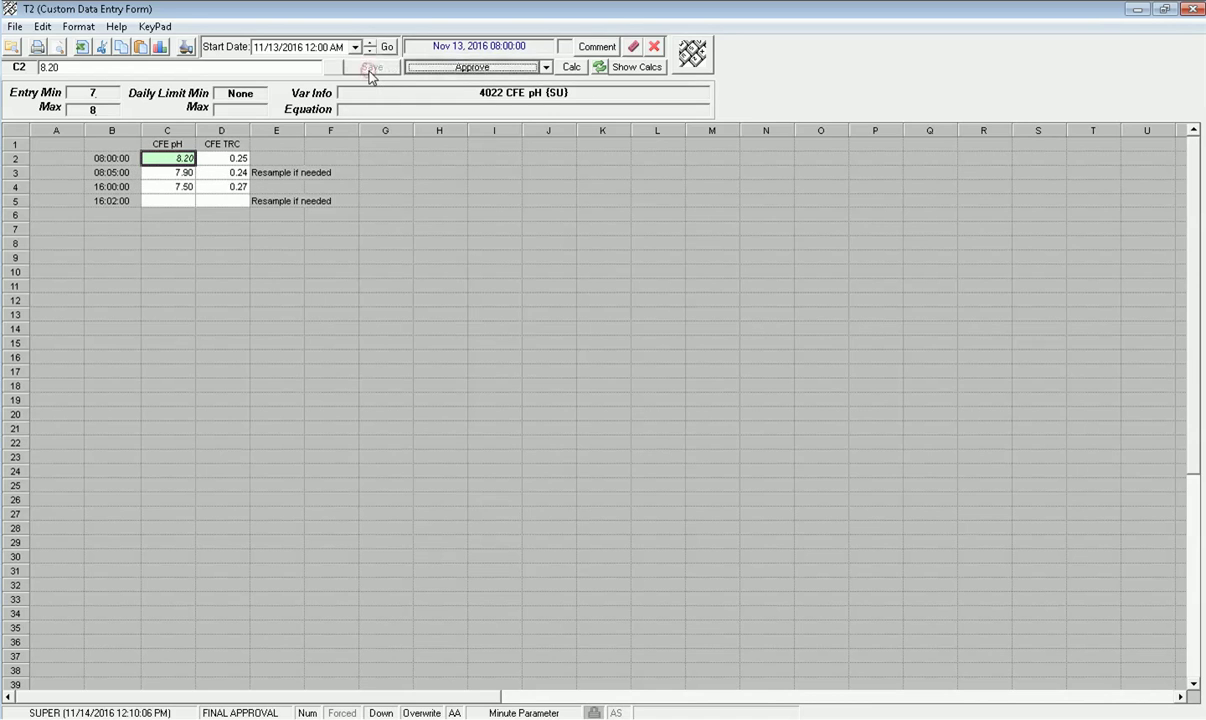
{"action": "left_click", "coordinate": [97, 172]}
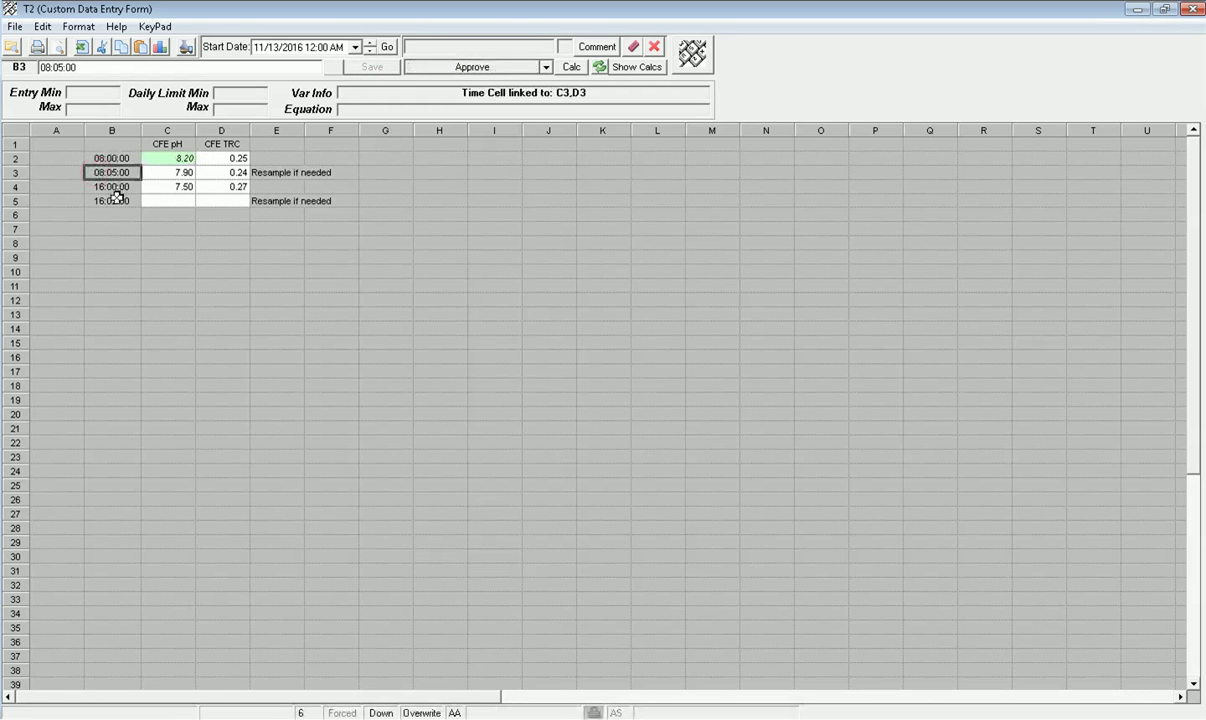